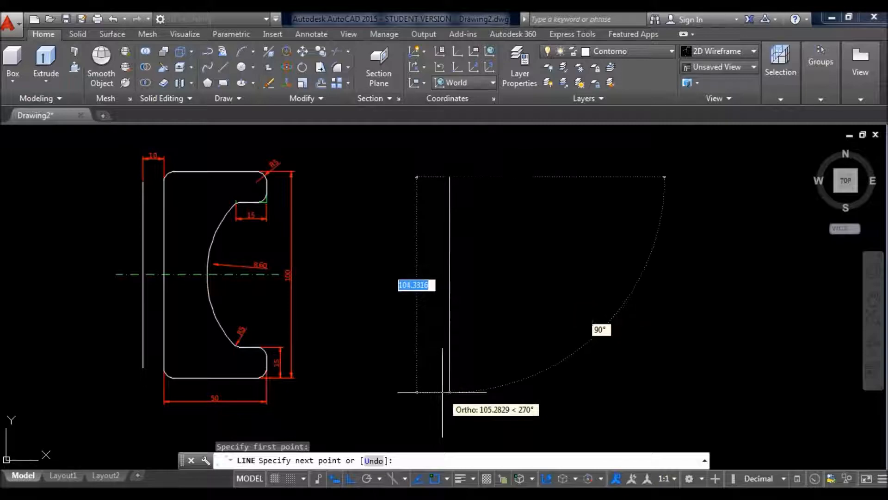
Draw the profile's connected lines: 100 down for the left edge, 50 right, 15 up and 15 back left.
{"action": "key", "text": "Return"}
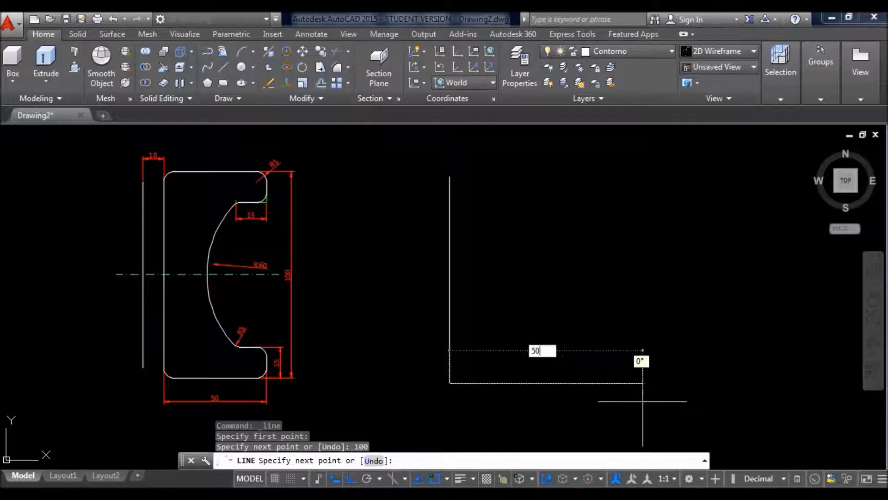
{"action": "type", "text": "50"}
{"action": "key", "text": "Return"}
{"action": "type", "text": "15"}
{"action": "key", "text": "Return"}
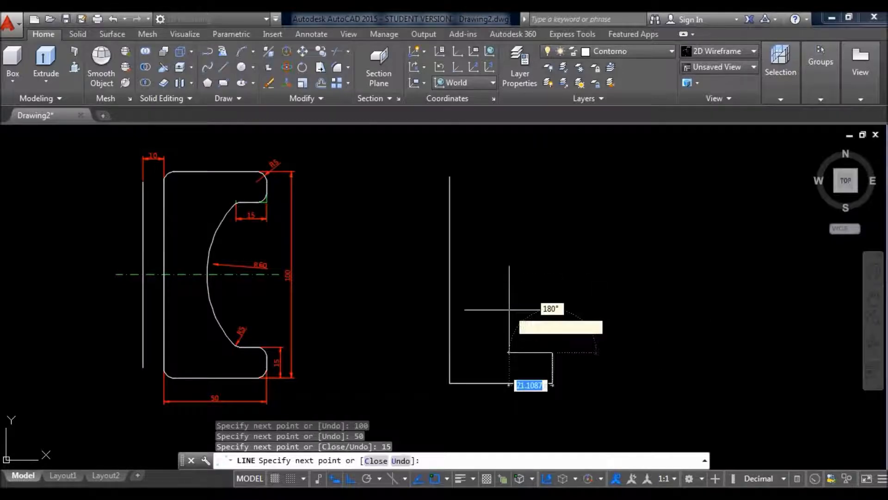
{"action": "type", "text": "15"}
{"action": "key", "text": "Return"}
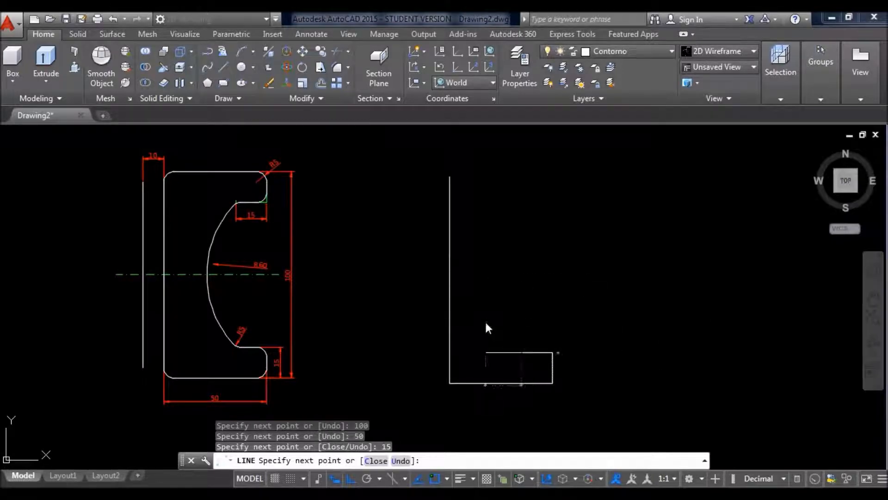
{"action": "key", "text": "Escape"}
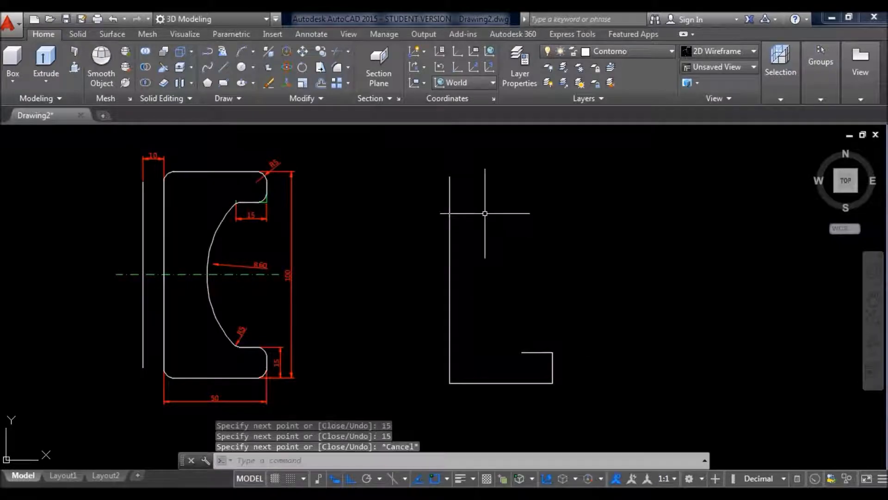
Draw the profile's upper arm from the left edge's top end: 50 right, 15 down and 15 back left.
{"action": "key", "text": "Return"}
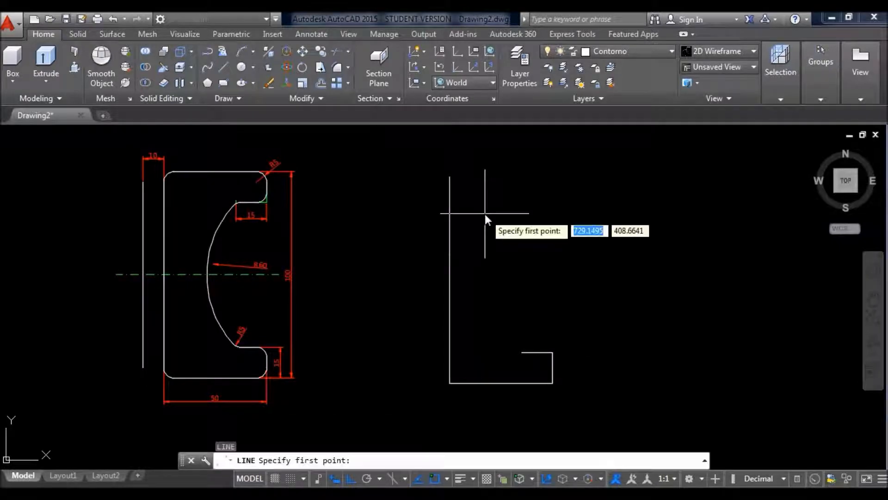
{"action": "left_click", "coordinate": [450, 177]}
{"action": "type", "text": "50"}
{"action": "key", "text": "Return"}
{"action": "type", "text": "15"}
{"action": "key", "text": "Return"}
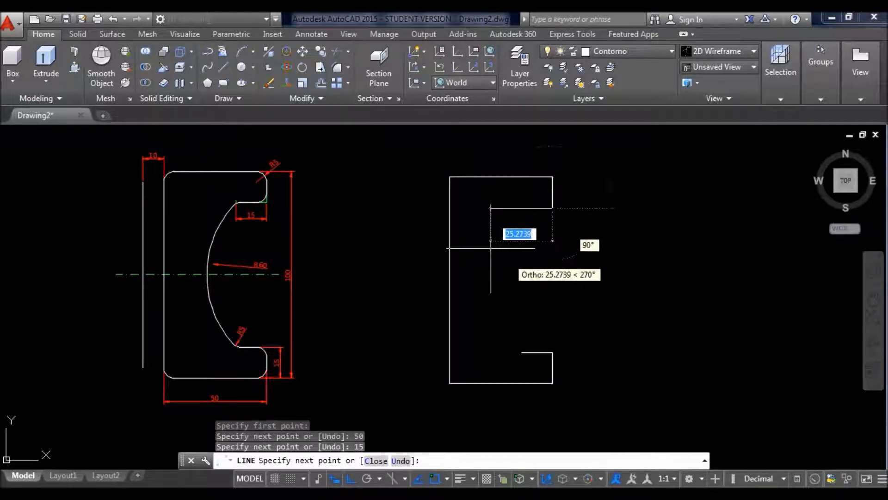
{"action": "type", "text": "15"}
{"action": "key", "text": "Return"}
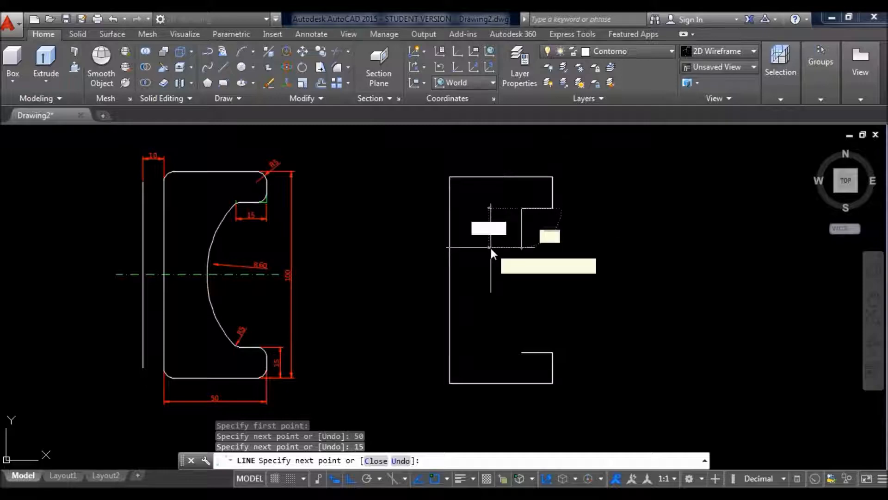
{"action": "key", "text": "Escape"}
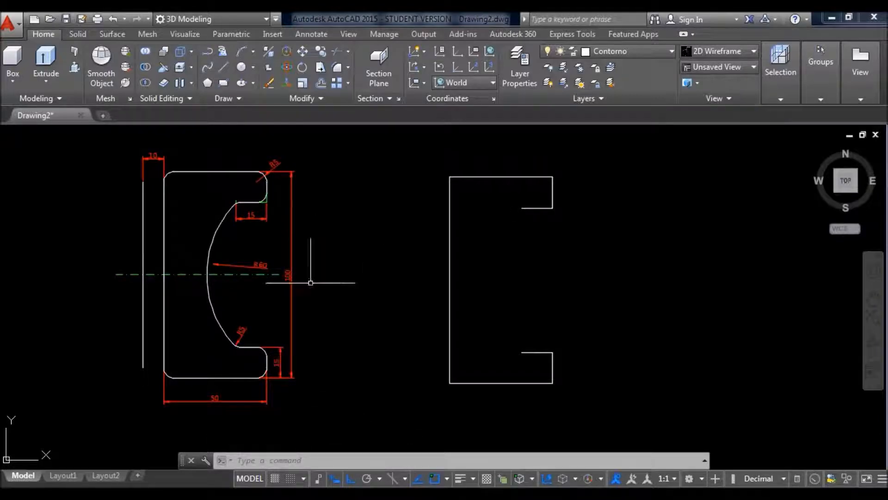
Close the profile's inner side with a Start, End, Radius arc of radius 60 from the upper lip's end to the lower one's.
{"action": "scroll", "coordinate": [238, 281], "scroll_direction": "up", "scroll_amount": 3}
{"action": "scroll", "coordinate": [238, 281], "scroll_direction": "down", "scroll_amount": 3}
{"action": "scroll", "coordinate": [238, 281], "scroll_direction": "up", "scroll_amount": 2}
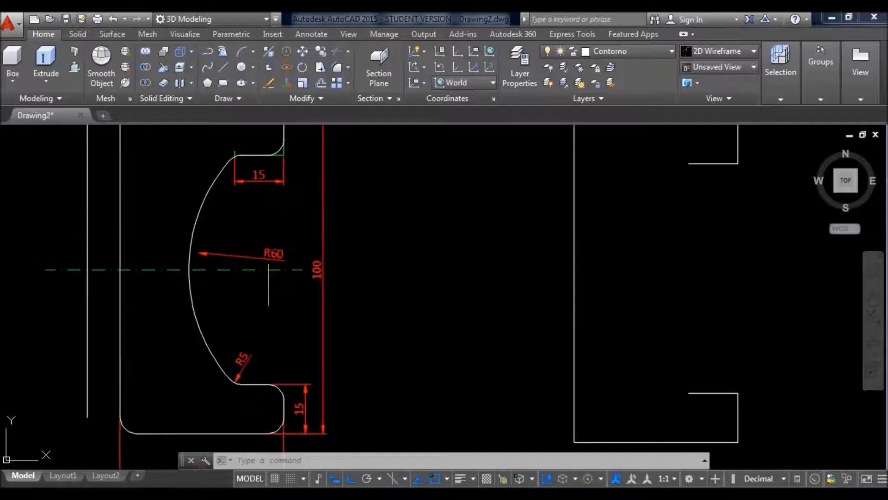
{"action": "left_click", "coordinate": [254, 50]}
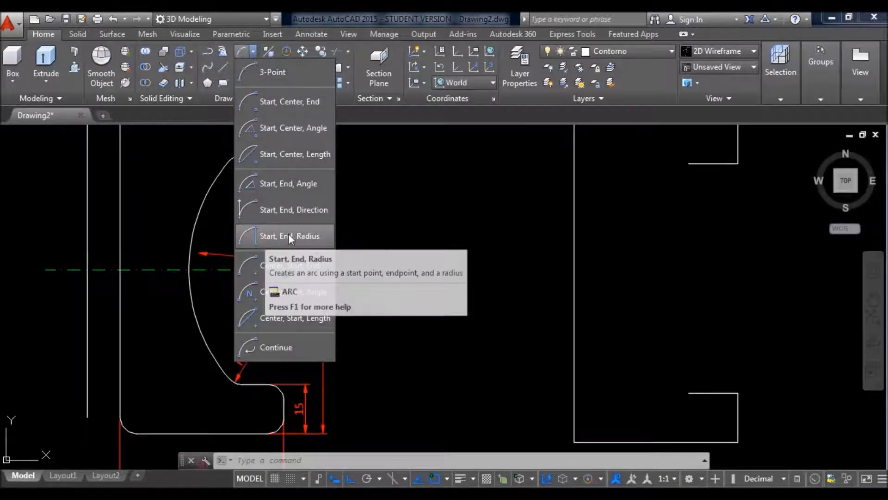
{"action": "left_click", "coordinate": [312, 237]}
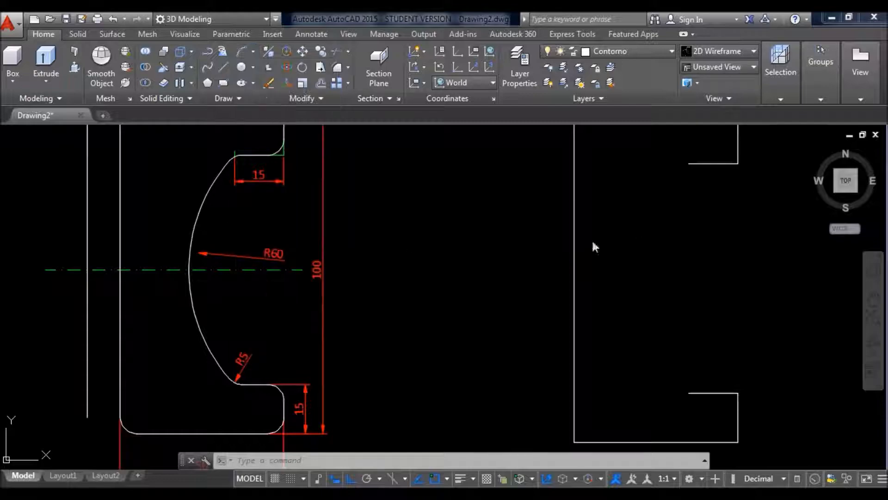
{"action": "left_click", "coordinate": [689, 164]}
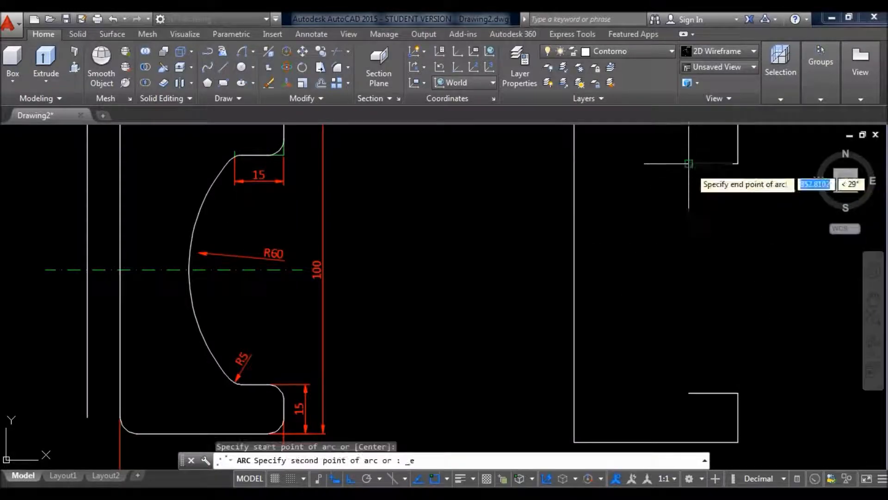
{"action": "left_click", "coordinate": [689, 393]}
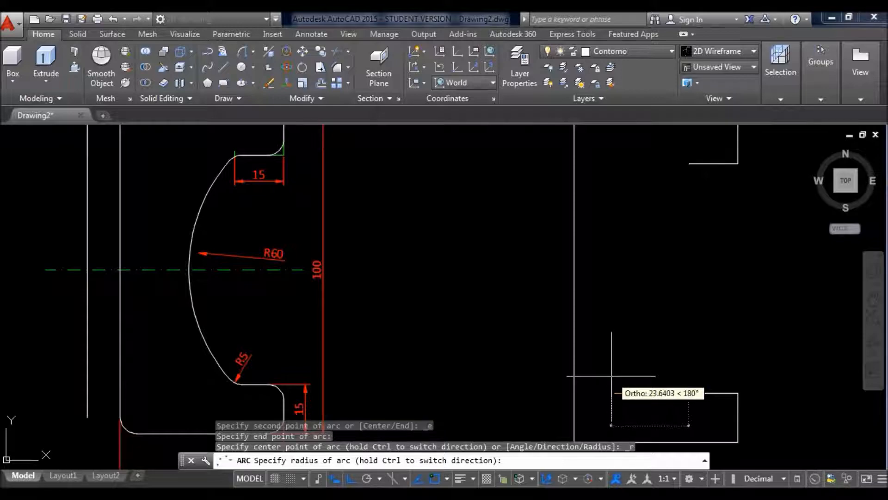
{"action": "type", "text": "3"}
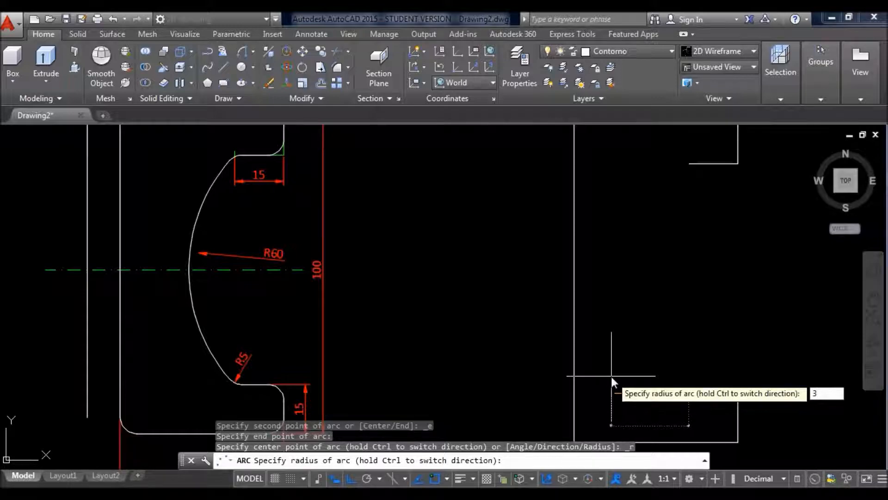
{"action": "type", "text": "60"}
{"action": "key", "text": "Return"}
{"action": "left_click", "coordinate": [616, 358]}
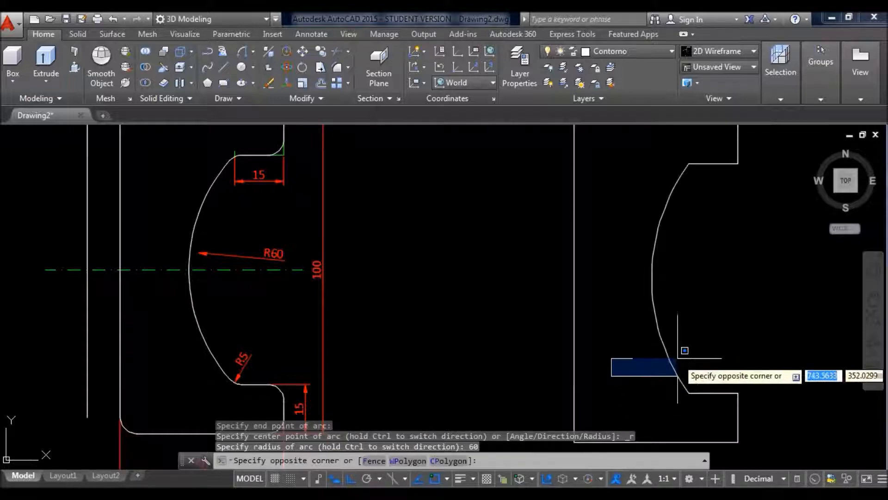
{"action": "key", "text": "Escape"}
Fillet the junction between the upper arm's inner line and the arc with a radius of 5.
{"action": "scroll", "coordinate": [674, 356], "scroll_direction": "down", "scroll_amount": 2}
{"action": "middle_click_drag", "start_coordinate": [674, 357], "coordinate": [604, 318]}
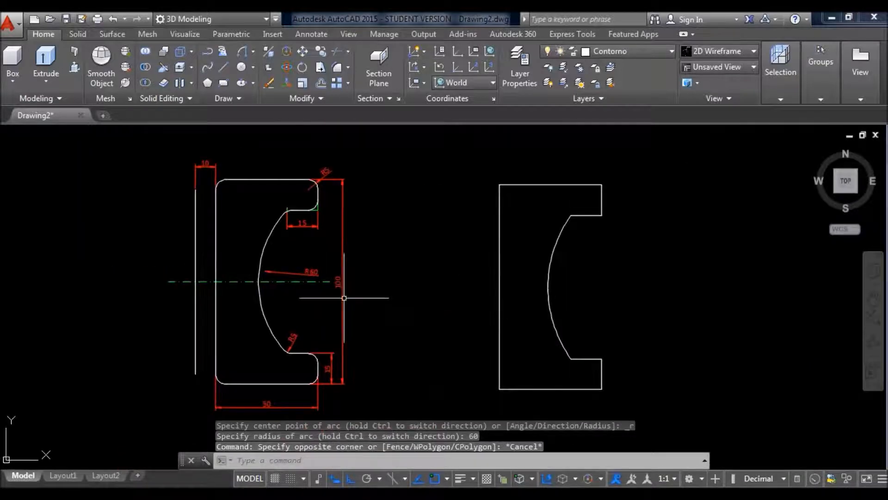
{"action": "scroll", "coordinate": [306, 283], "scroll_direction": "up", "scroll_amount": 2}
{"action": "scroll", "coordinate": [423, 252], "scroll_direction": "down", "scroll_amount": 4}
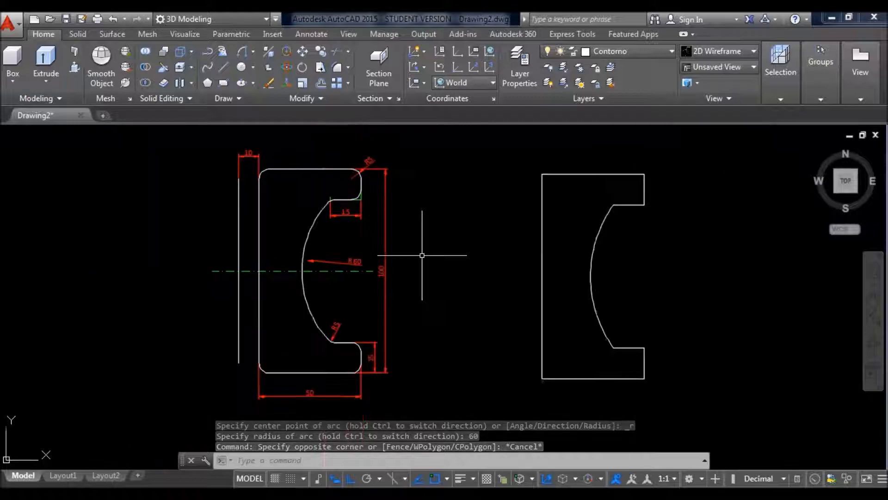
{"action": "scroll", "coordinate": [464, 237], "scroll_direction": "up", "scroll_amount": 2}
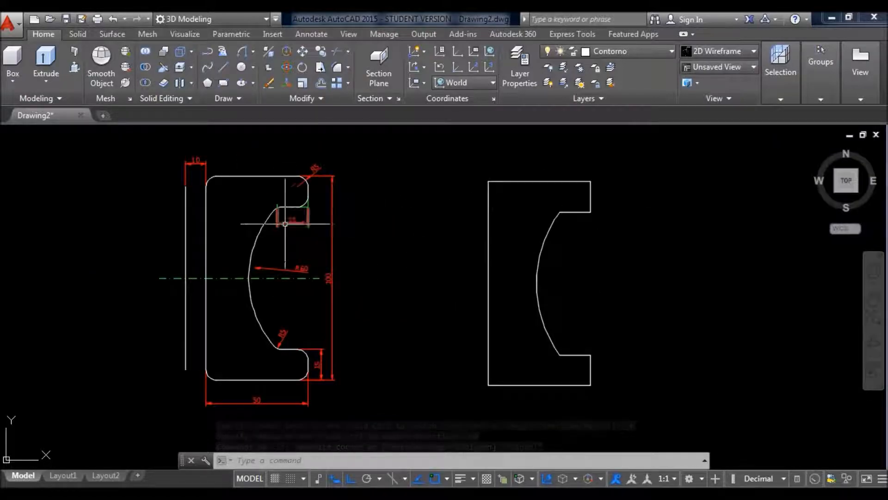
{"action": "scroll", "coordinate": [273, 329], "scroll_direction": "up", "scroll_amount": 3}
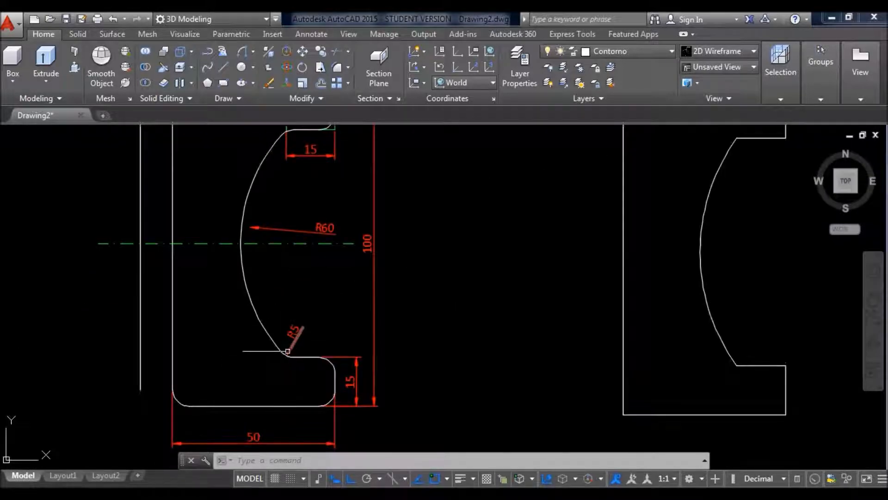
{"action": "middle_click_drag", "start_coordinate": [331, 270], "coordinate": [318, 325]}
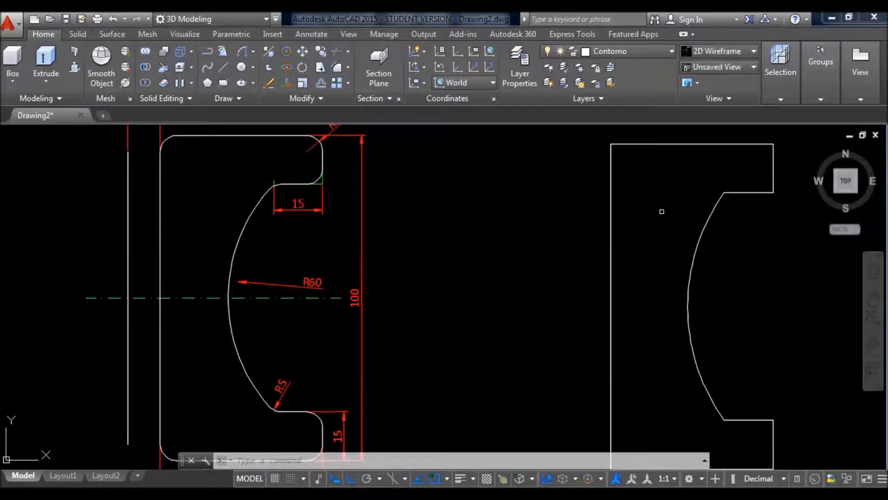
{"action": "middle_click_drag", "start_coordinate": [662, 212], "coordinate": [564, 206]}
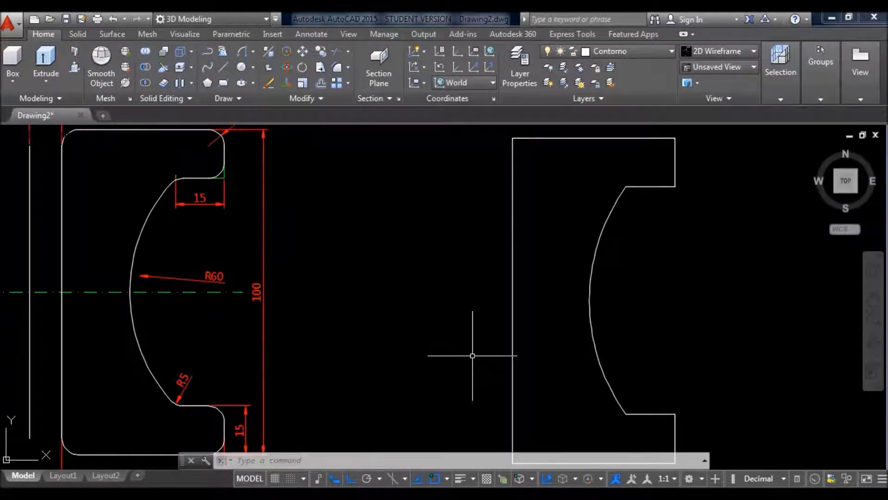
{"action": "type", "text": "f"}
{"action": "key", "text": "Return"}
{"action": "type", "text": "r"}
{"action": "key", "text": "Return"}
{"action": "type", "text": "5"}
{"action": "key", "text": "Return"}
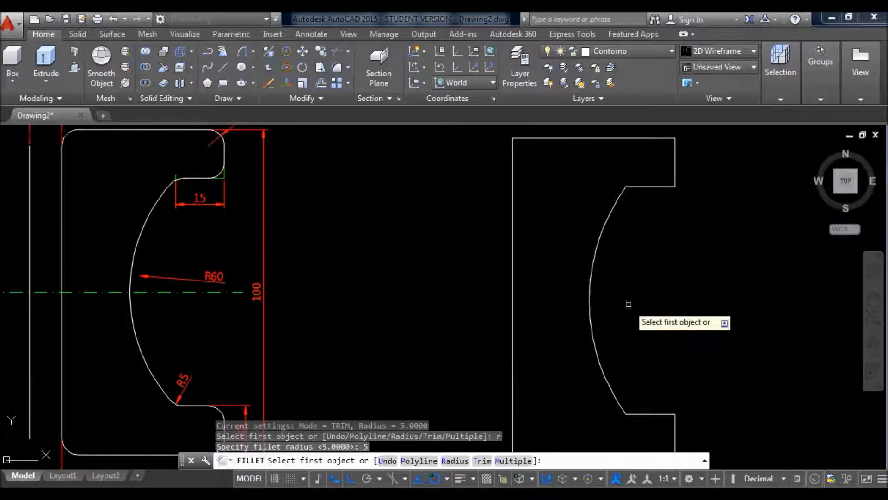
{"action": "middle_click_drag", "start_coordinate": [629, 304], "coordinate": [541, 365]}
{"action": "scroll", "coordinate": [570, 252], "scroll_direction": "up", "scroll_amount": 4}
{"action": "left_click", "coordinate": [546, 251]}
{"action": "left_click", "coordinate": [486, 277]}
Fillet both right-hand corners of the upper arm with radius 5.
{"action": "key", "text": "Return"}
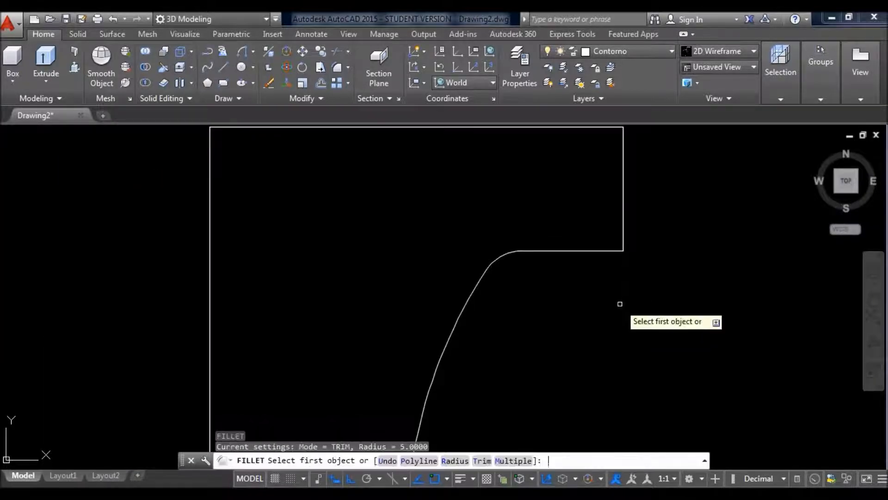
{"action": "left_click", "coordinate": [615, 251]}
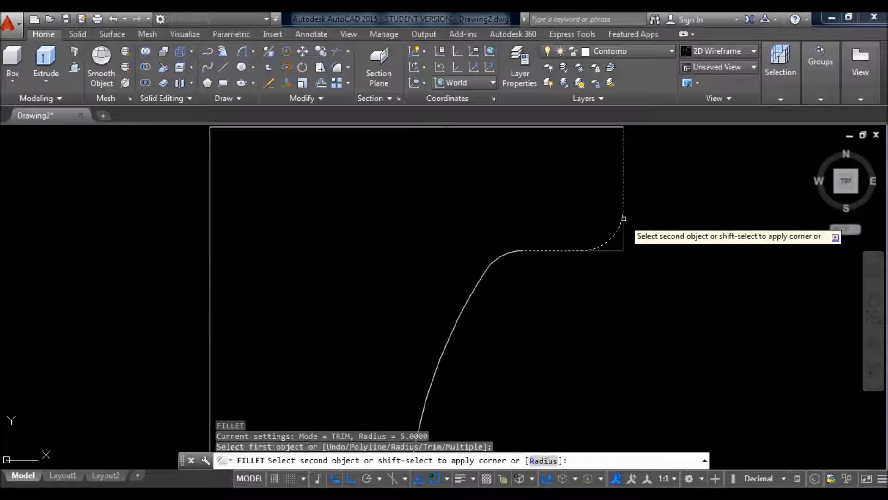
{"action": "left_click", "coordinate": [625, 219]}
{"action": "key", "text": "Return"}
{"action": "middle_click_drag", "start_coordinate": [646, 220], "coordinate": [649, 292]}
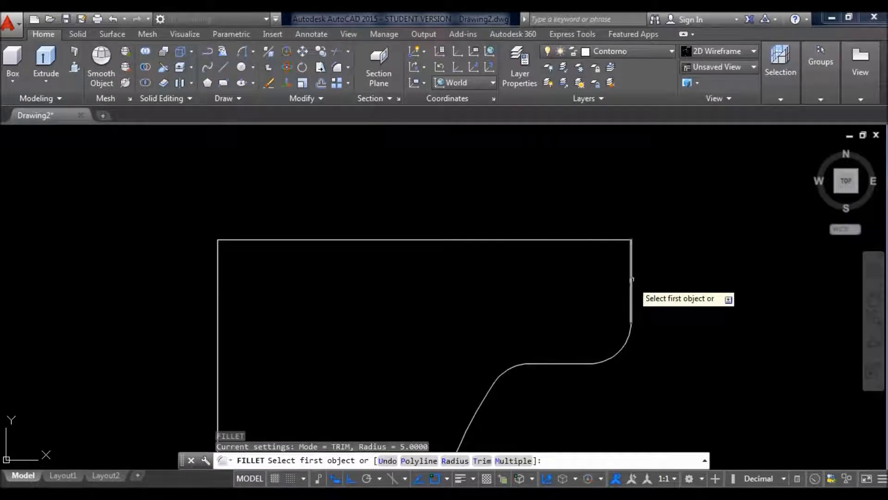
{"action": "left_click", "coordinate": [632, 279]}
{"action": "left_click", "coordinate": [594, 244]}
Fillet the junction between the arc and the lower arm's inner line with radius 5.
{"action": "key", "text": "Return"}
{"action": "middle_click_drag", "start_coordinate": [497, 288], "coordinate": [634, 133]}
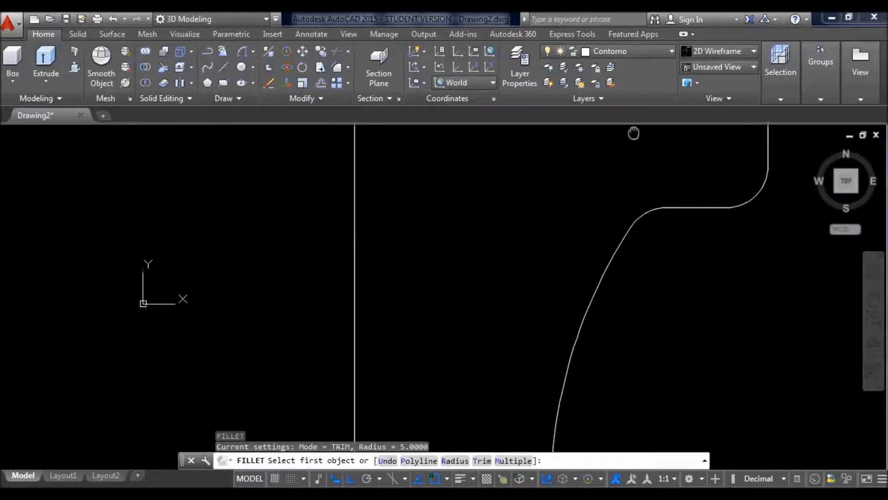
{"action": "scroll", "coordinate": [490, 219], "scroll_direction": "down", "scroll_amount": 3}
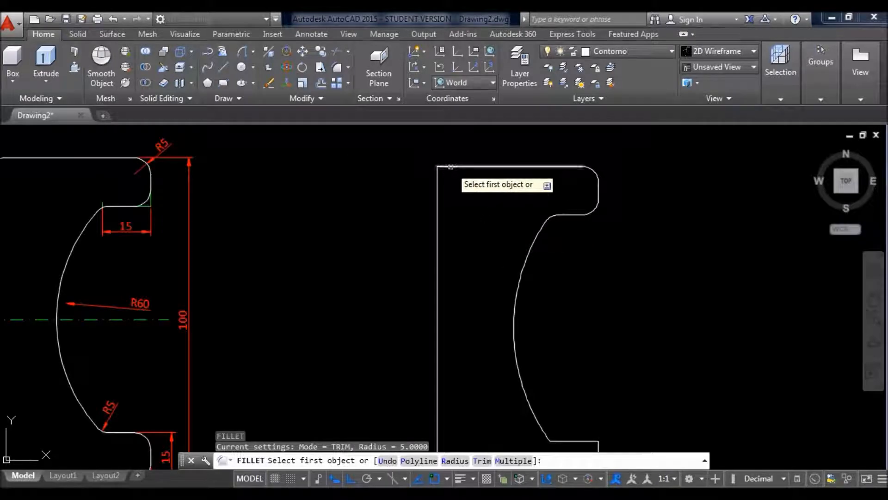
{"action": "scroll", "coordinate": [475, 238], "scroll_direction": "down", "scroll_amount": 2}
{"action": "scroll", "coordinate": [475, 238], "scroll_direction": "up", "scroll_amount": 2}
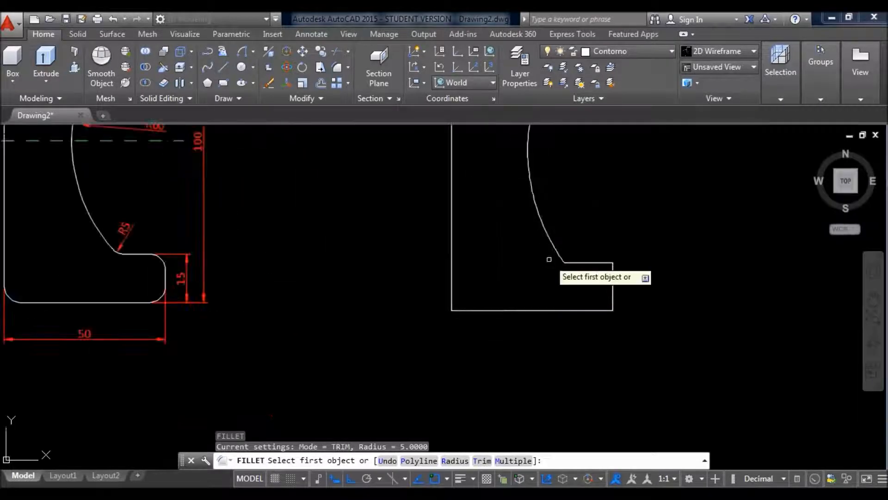
{"action": "left_click", "coordinate": [545, 244]}
{"action": "left_click", "coordinate": [592, 262]}
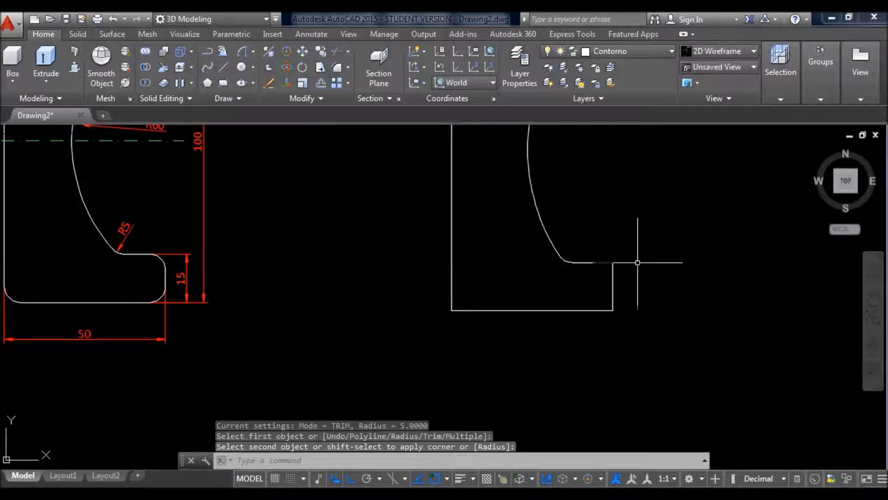
Fillet both right-hand corners of the lower arm with radius 5.
{"action": "key", "text": "Return"}
{"action": "left_click", "coordinate": [611, 283]}
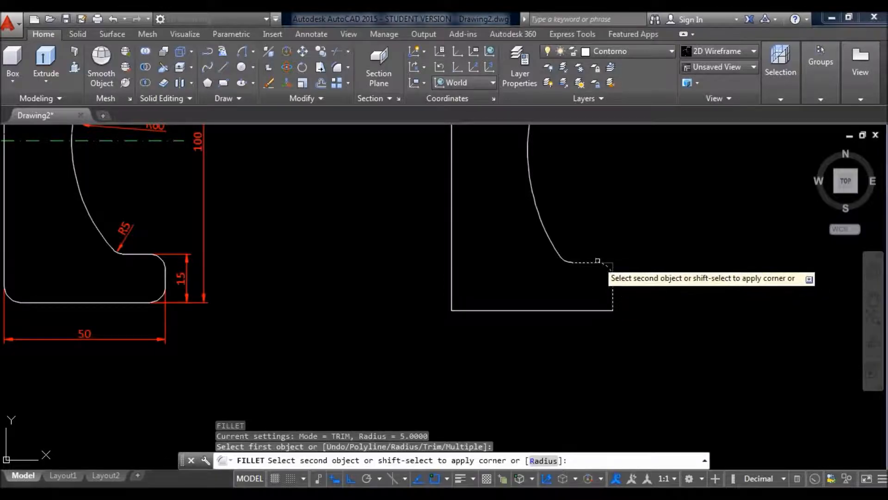
{"action": "left_click", "coordinate": [602, 262]}
{"action": "middle_click_drag", "start_coordinate": [638, 293], "coordinate": [667, 230]}
{"action": "key", "text": "Return"}
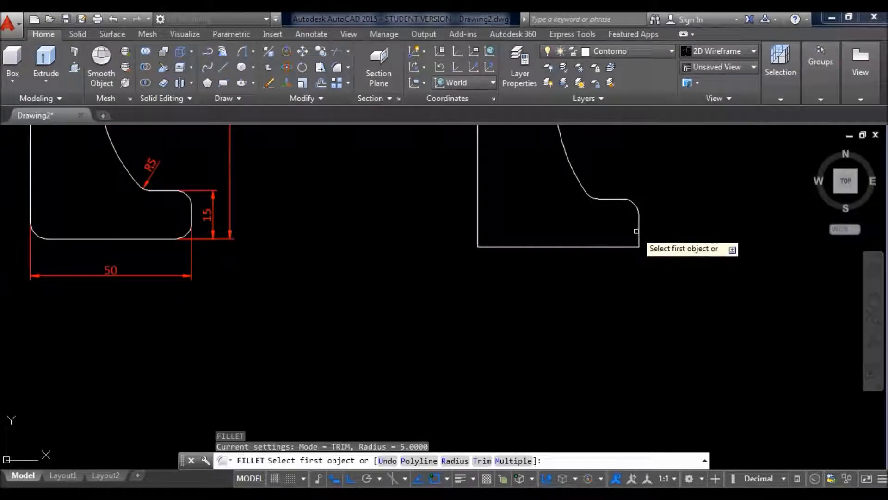
{"action": "left_click", "coordinate": [637, 230]}
{"action": "left_click", "coordinate": [638, 236]}
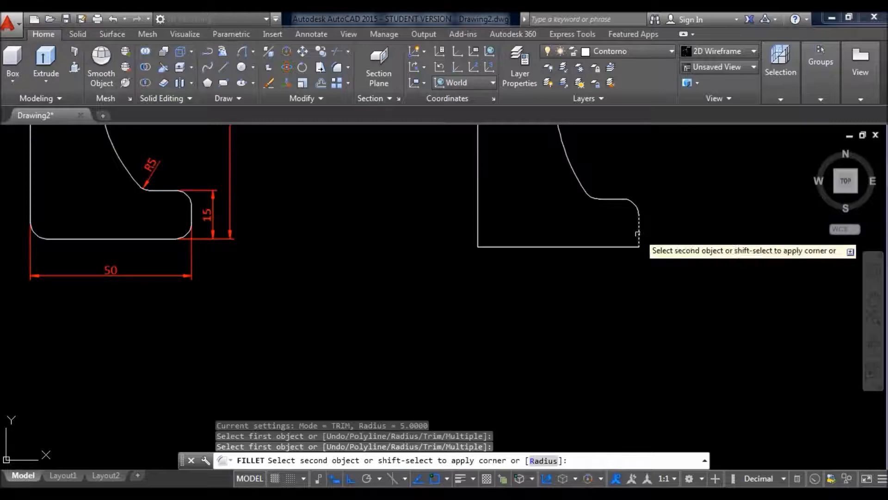
{"action": "left_click", "coordinate": [617, 248]}
{"action": "middle_click_drag", "start_coordinate": [526, 298], "coordinate": [549, 357]}
{"action": "scroll", "coordinate": [416, 356], "scroll_direction": "down", "scroll_amount": 5}
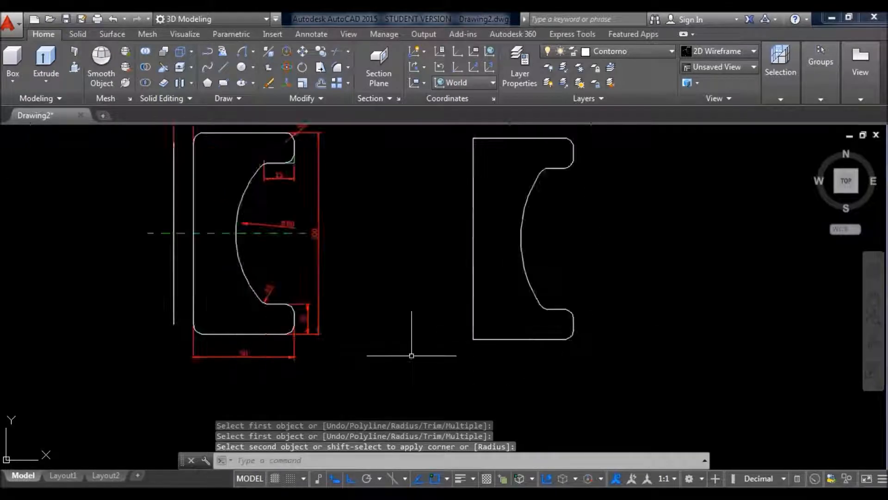
{"action": "key", "text": "Escape"}
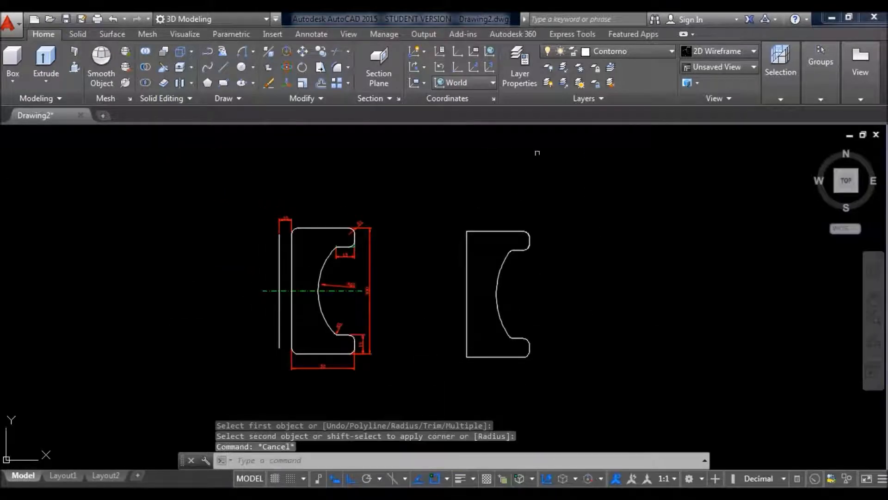
Turn off the Centro and Cotas layers to hide the centerline and the dimensions.
{"action": "left_click", "coordinate": [611, 51]}
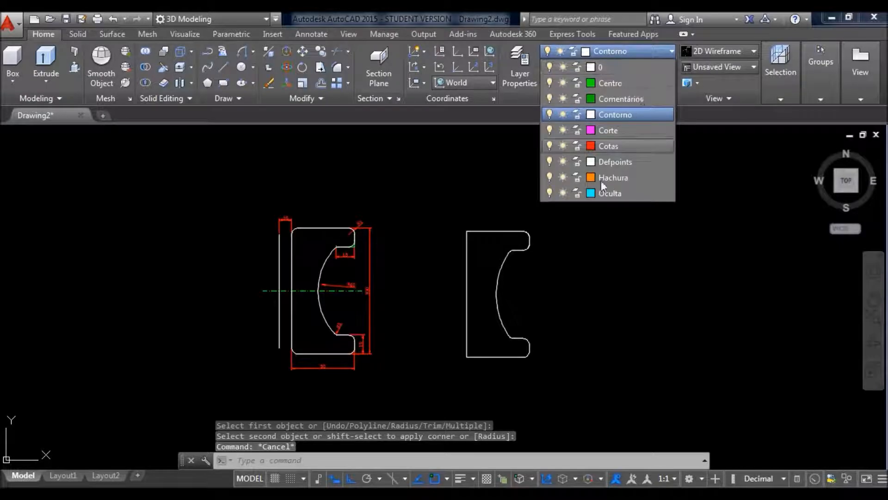
{"action": "left_click", "coordinate": [550, 83]}
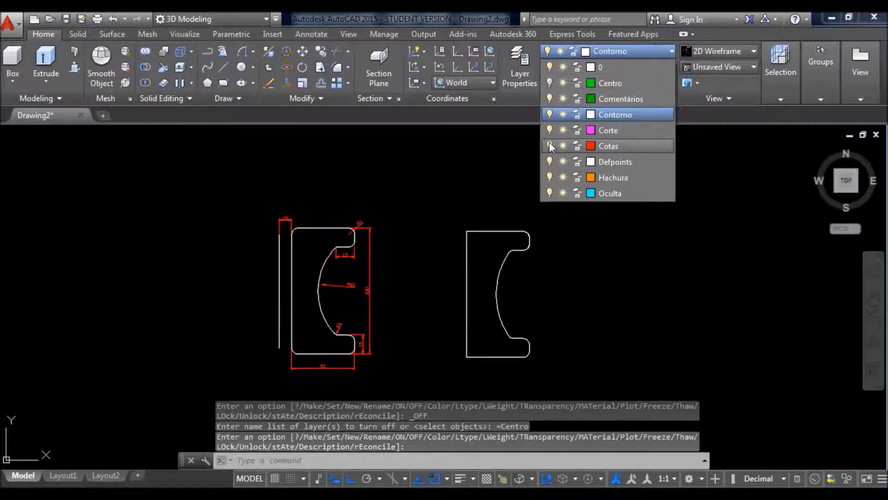
{"action": "left_click", "coordinate": [550, 145]}
{"action": "key", "text": "Escape"}
{"action": "key", "text": "Escape"}
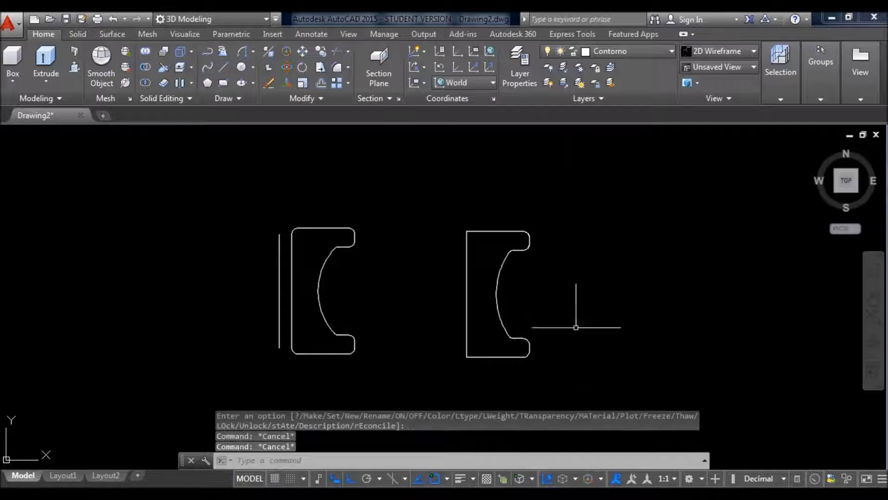
Join the segments of the reference profile and the redrawn profile into polylines.
{"action": "left_click", "coordinate": [579, 372]}
{"action": "left_click", "coordinate": [219, 190]}
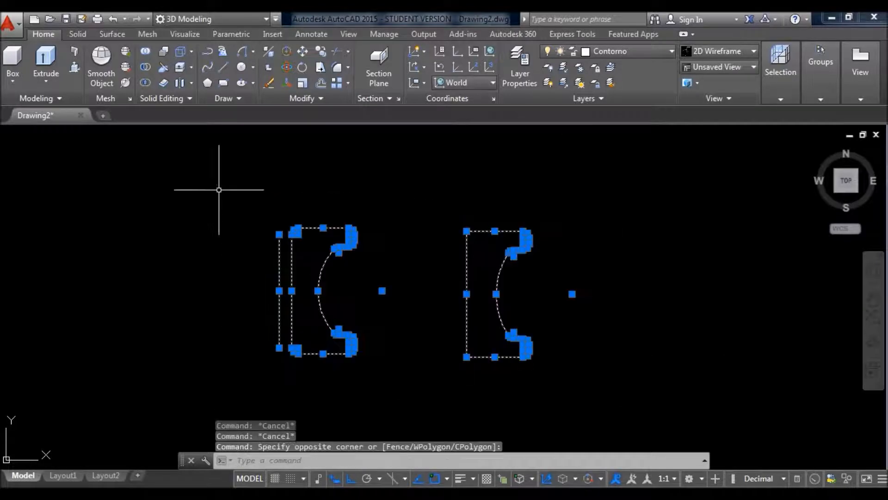
{"action": "key", "text": "Return"}
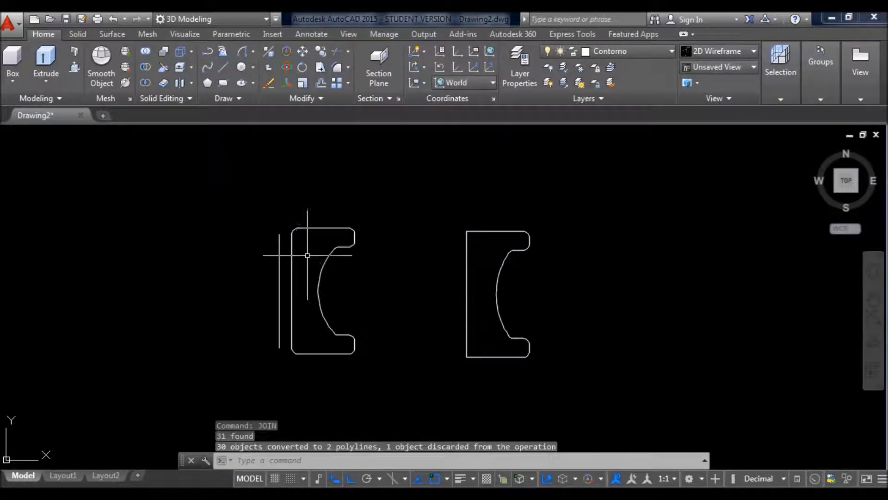
Check whether each of the two profiles is now a single joined polyline.
{"action": "left_click", "coordinate": [373, 275]}
{"action": "key", "text": "Escape"}
{"action": "left_click", "coordinate": [293, 278]}
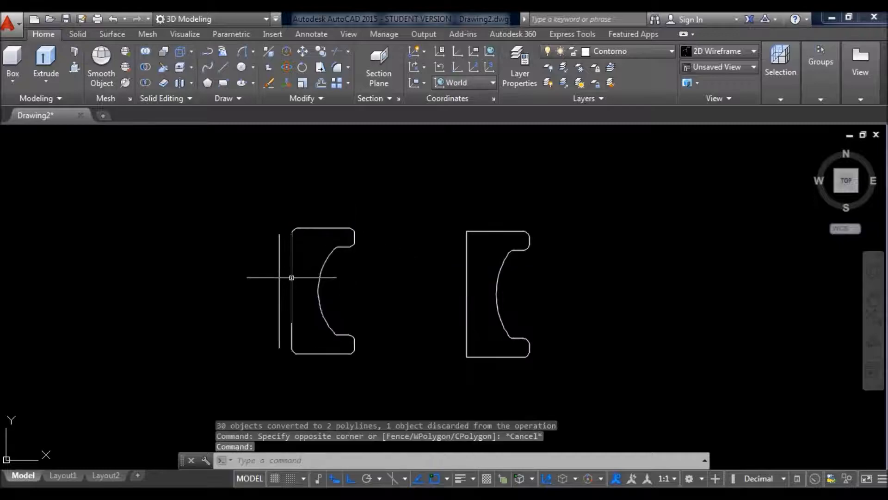
{"action": "key", "text": "Escape"}
{"action": "left_click", "coordinate": [464, 274]}
{"action": "scroll", "coordinate": [452, 287], "scroll_direction": "up", "scroll_amount": 4}
{"action": "scroll", "coordinate": [351, 357], "scroll_direction": "down", "scroll_amount": 2}
{"action": "key", "text": "Escape"}
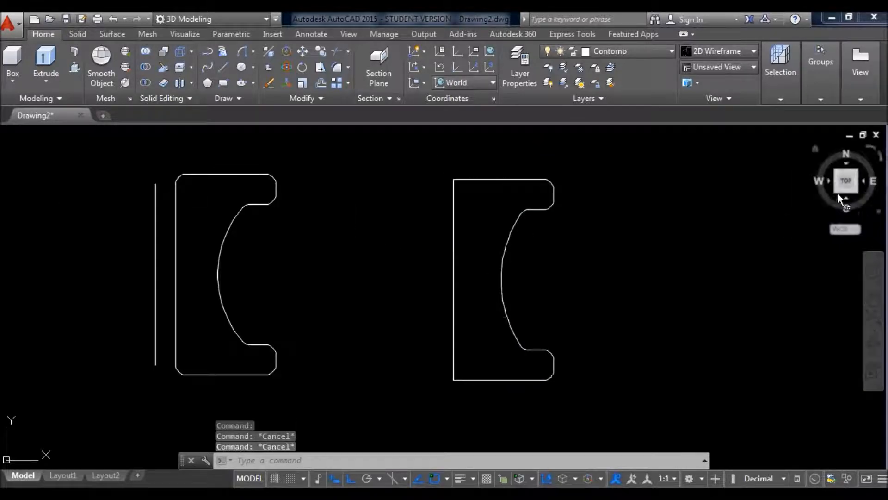
Revolve the fully rounded reference profile 360° as a solid about the separate straight line beside it.
{"action": "left_click", "coordinate": [857, 190]}
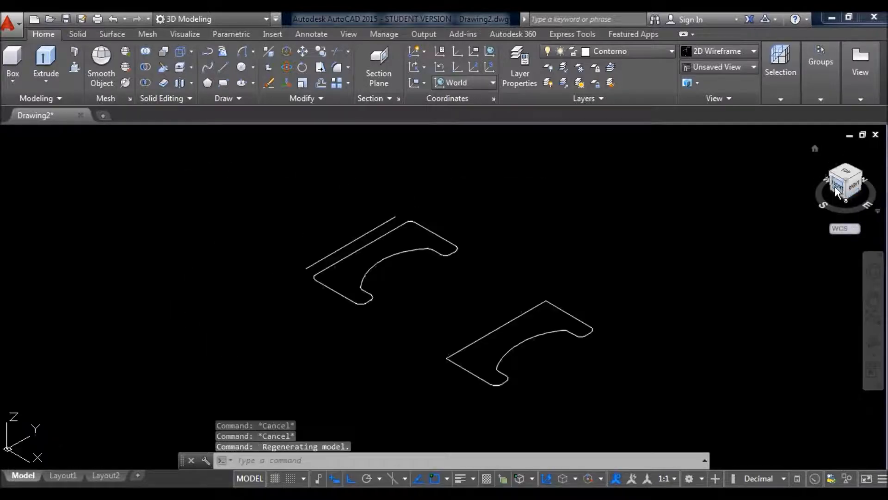
{"action": "left_click", "coordinate": [831, 178]}
{"action": "scroll", "coordinate": [472, 365], "scroll_direction": "up", "scroll_amount": 2}
{"action": "middle_click_drag", "start_coordinate": [471, 365], "coordinate": [396, 367]}
{"action": "key", "text": "Escape"}
{"action": "left_click", "coordinate": [377, 368]}
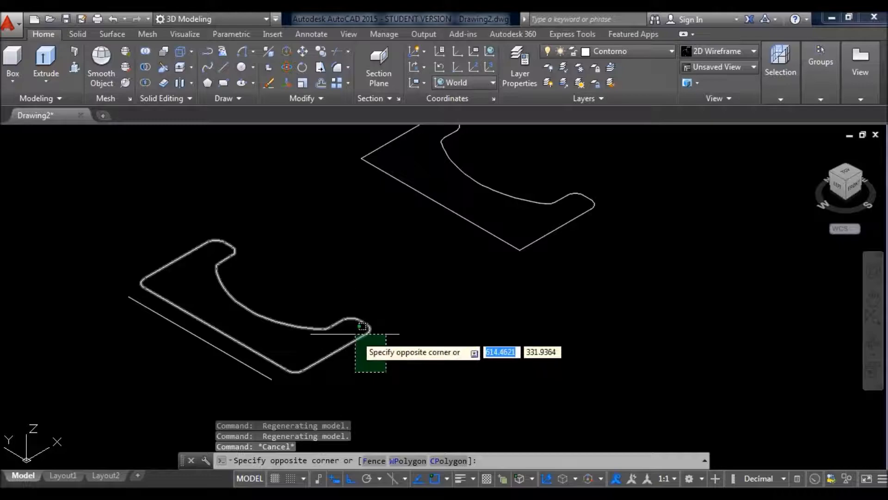
{"action": "left_click", "coordinate": [352, 338]}
{"action": "middle_click_drag", "start_coordinate": [440, 320], "coordinate": [528, 303]}
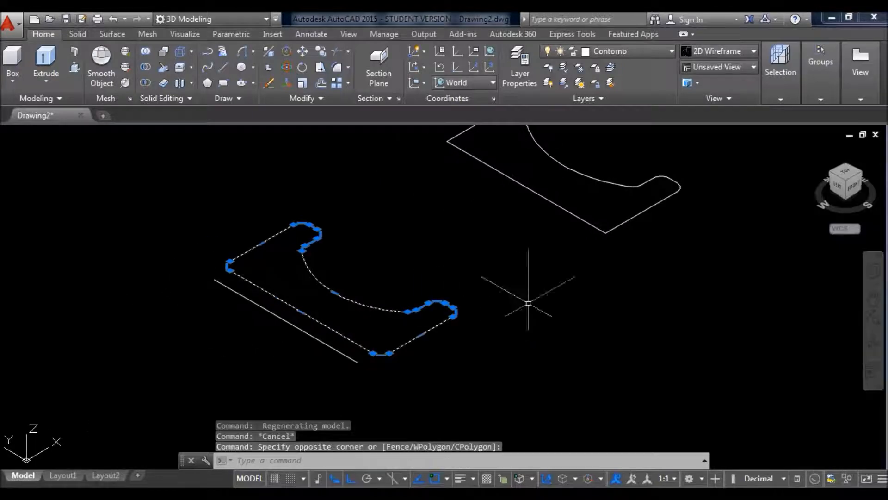
{"action": "left_click", "coordinate": [47, 81]}
{"action": "left_click", "coordinate": [62, 159]}
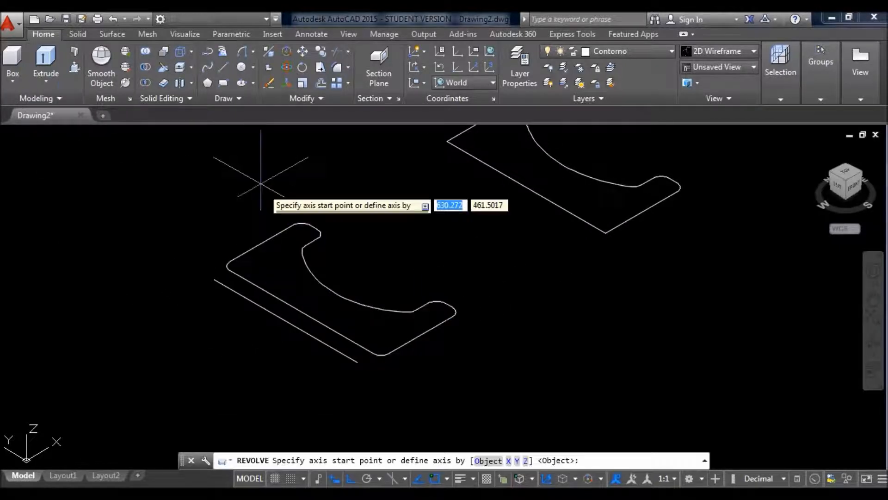
{"action": "left_click", "coordinate": [215, 280]}
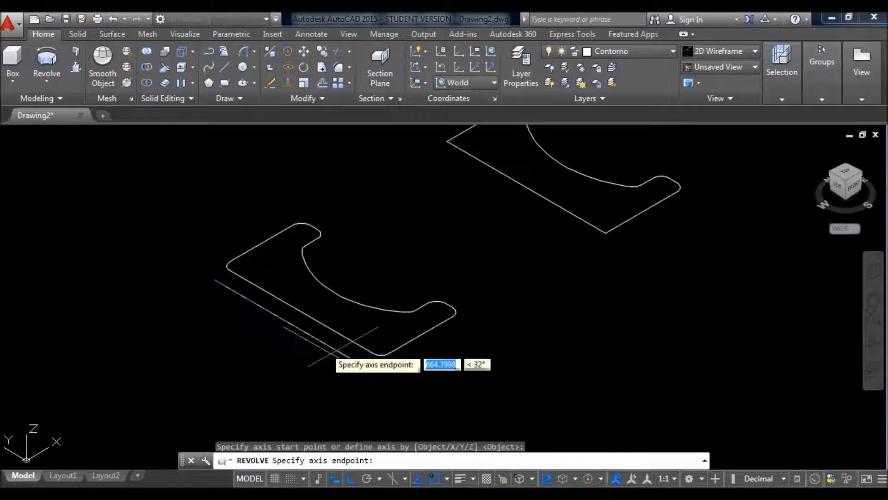
{"action": "left_click", "coordinate": [357, 363]}
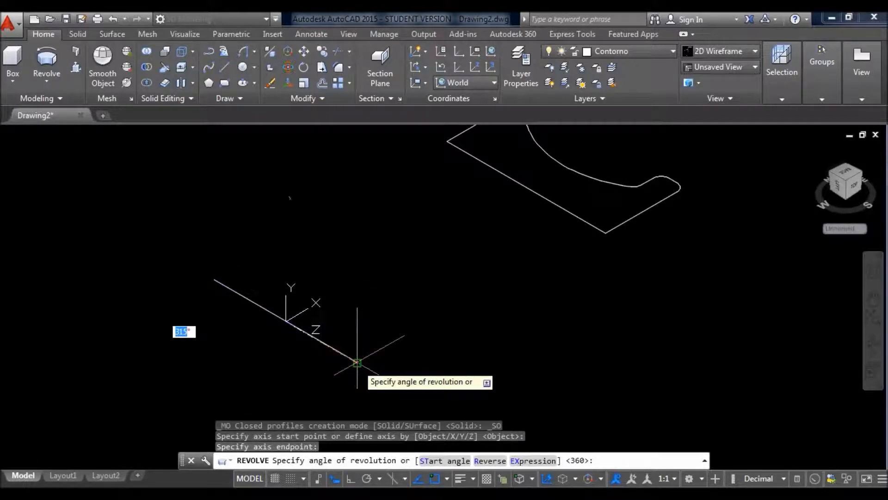
{"action": "key", "text": "Return"}
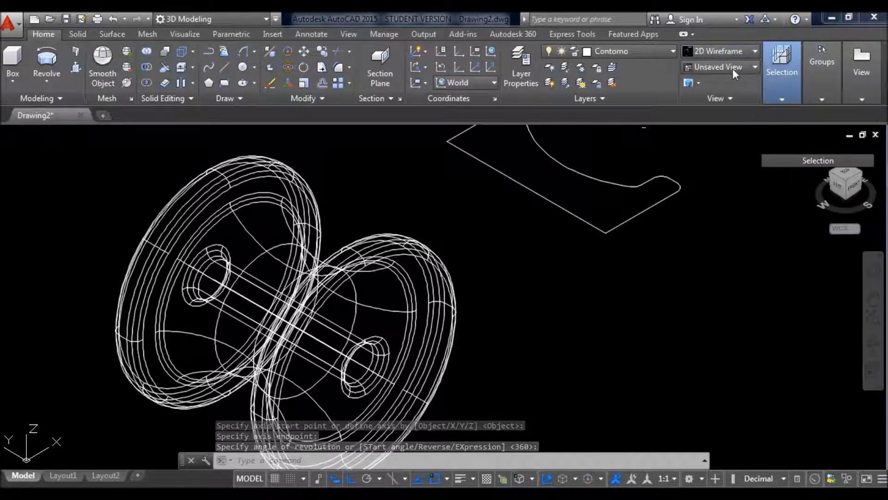
Apply the Realistic visual style to the model and orbit around the revolved solid.
{"action": "left_click", "coordinate": [737, 50]}
{"action": "left_click", "coordinate": [856, 79]}
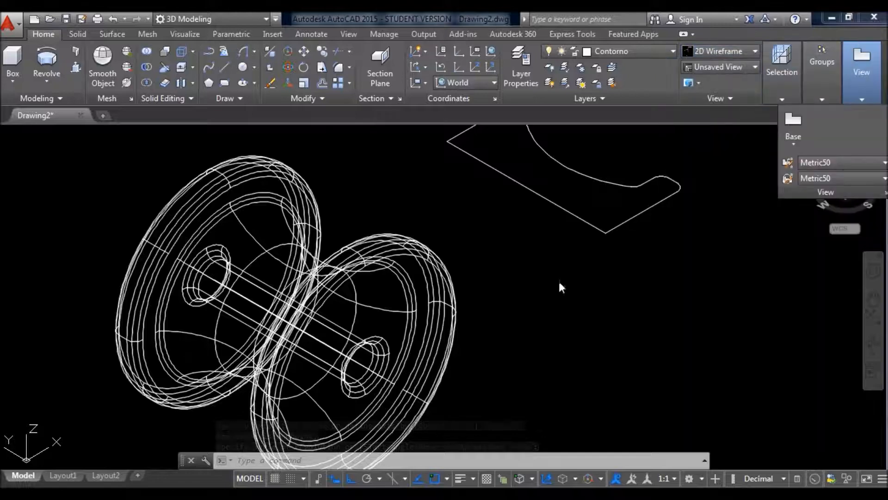
{"action": "middle_click_drag", "start_coordinate": [608, 374], "coordinate": [528, 318], "text": "shift"}
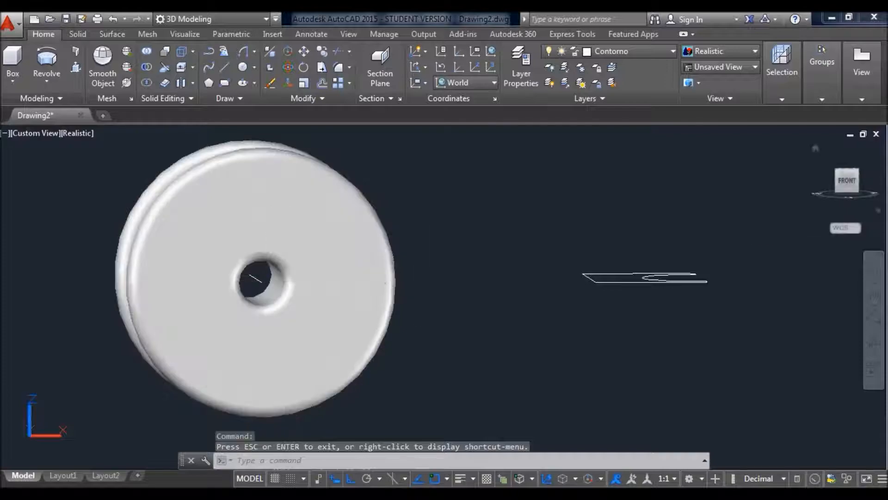
Inspect the revolved solid's end face and central hole from the front and in the home view.
{"action": "left_click", "coordinate": [847, 180]}
{"action": "scroll", "coordinate": [365, 305], "scroll_direction": "up", "scroll_amount": 6}
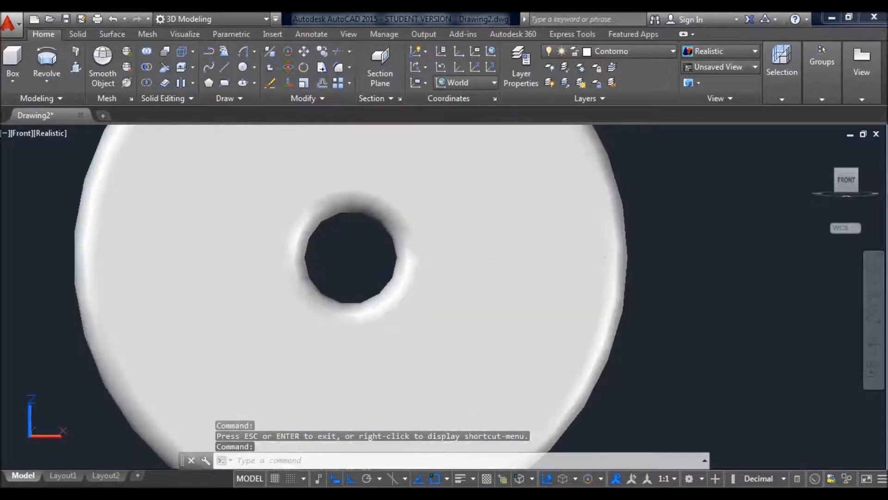
{"action": "left_click", "coordinate": [351, 257]}
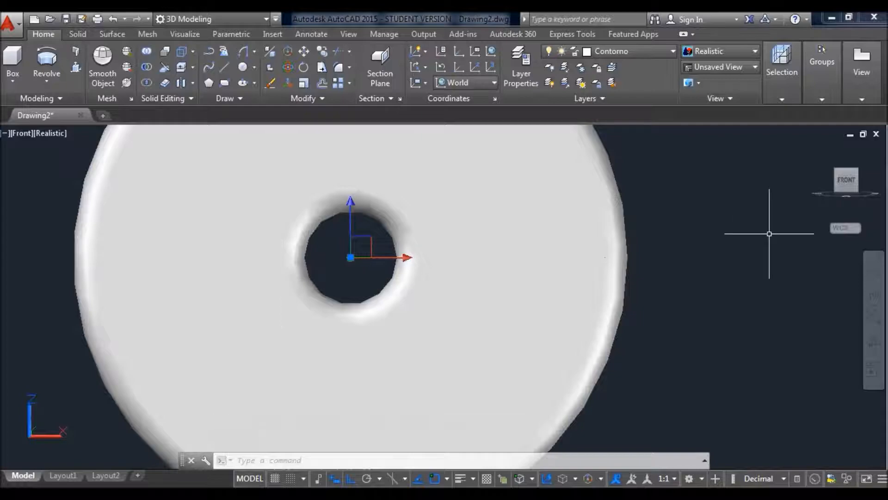
{"action": "key", "text": "Escape"}
{"action": "left_click", "coordinate": [815, 148]}
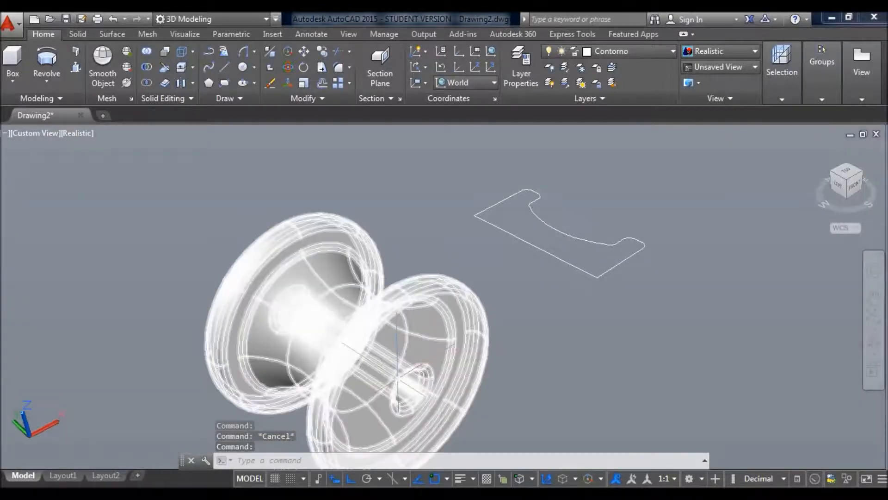
{"action": "middle_click_drag", "start_coordinate": [398, 378], "coordinate": [363, 307]}
{"action": "middle_click_drag", "start_coordinate": [361, 274], "coordinate": [296, 330]}
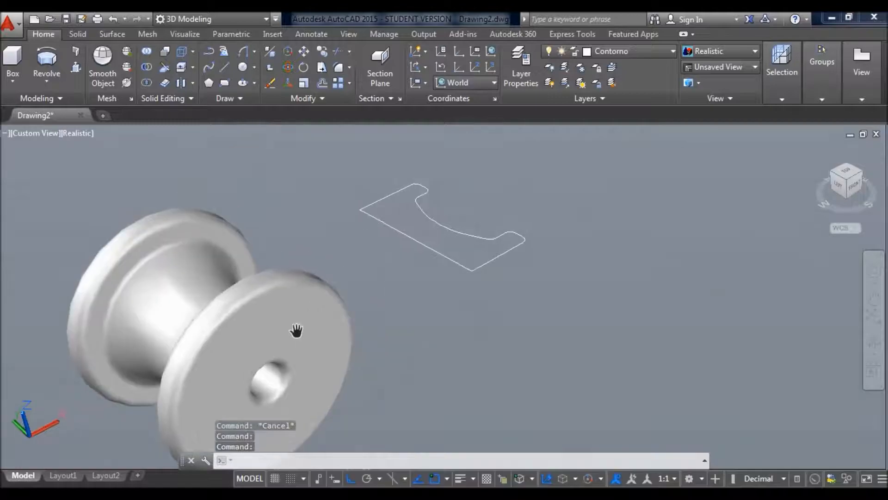
Change the view projection from perspective to parallel and look over the spool-shaped solid.
{"action": "right_click", "coordinate": [878, 210]}
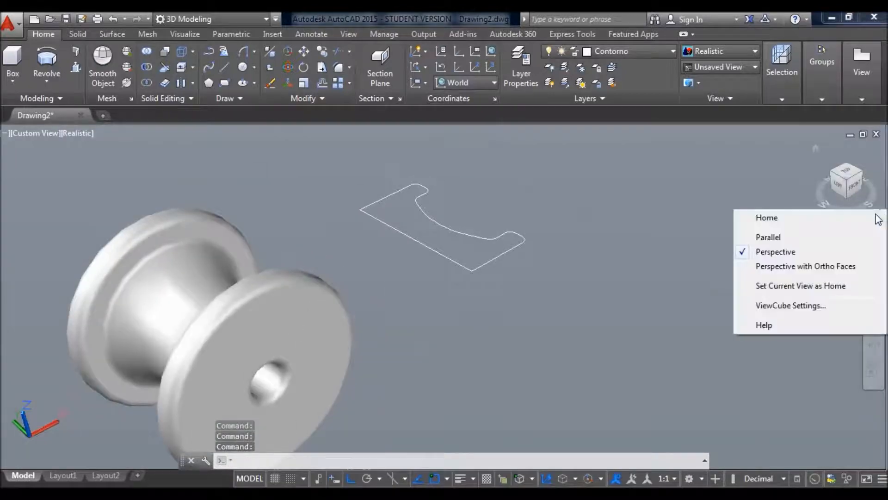
{"action": "left_click", "coordinate": [781, 239]}
{"action": "scroll", "coordinate": [137, 358], "scroll_direction": "up", "scroll_amount": 2}
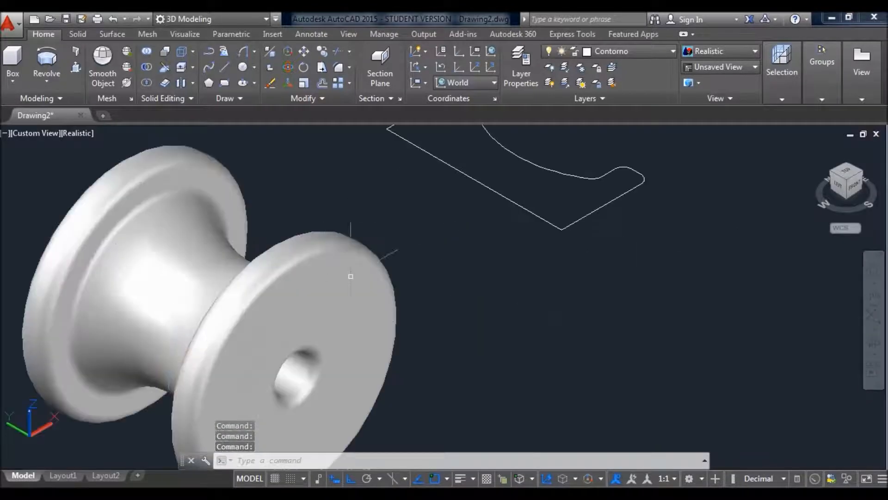
{"action": "middle_click_drag", "start_coordinate": [351, 276], "coordinate": [360, 383], "text": "shift"}
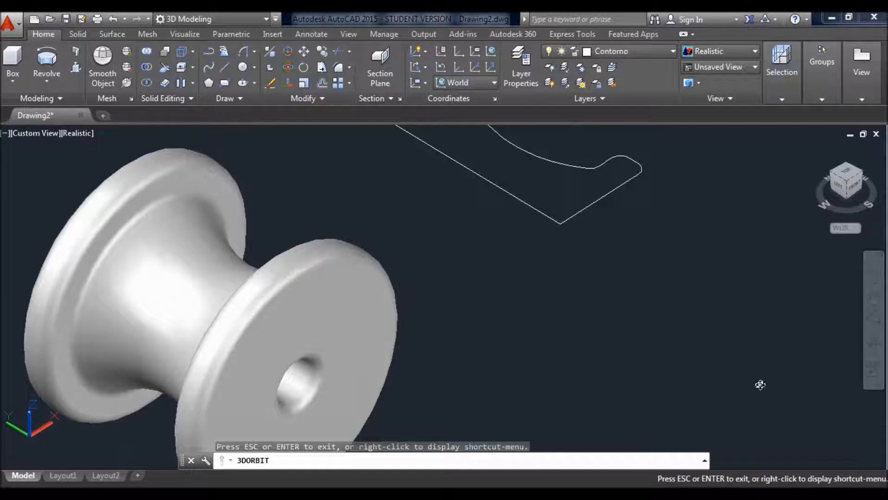
{"action": "key", "text": "Escape"}
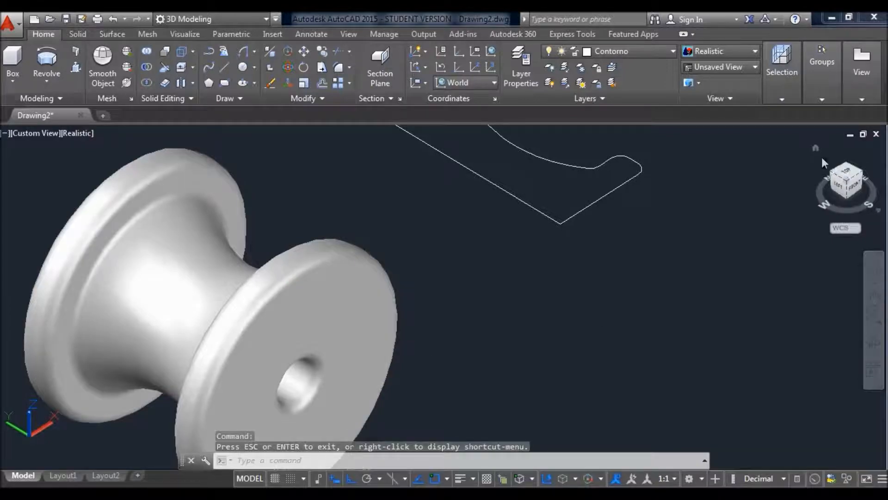
Return to the home view and set its projection to Parallel, with both the solid and the remaining profile in sight.
{"action": "scroll", "coordinate": [509, 333], "scroll_direction": "down", "scroll_amount": 3}
{"action": "scroll", "coordinate": [548, 288], "scroll_direction": "up", "scroll_amount": 4}
{"action": "middle_click_drag", "start_coordinate": [620, 293], "coordinate": [507, 327]}
{"action": "key", "text": "Escape"}
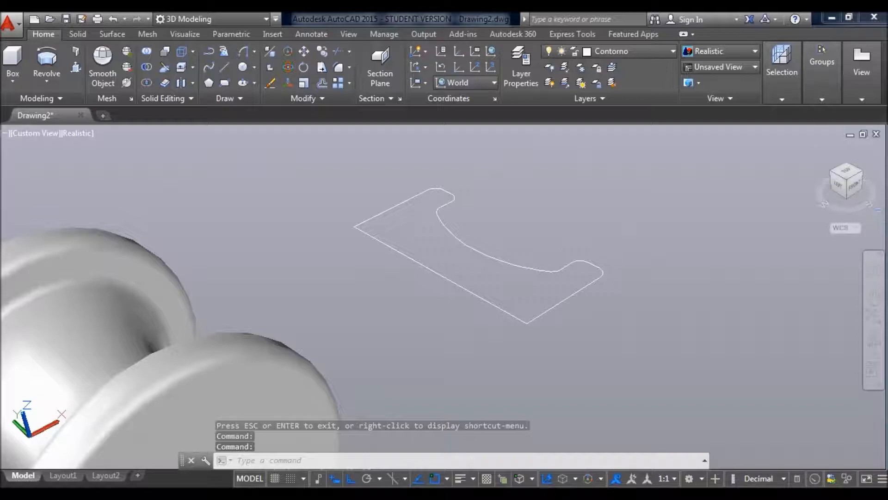
{"action": "right_click", "coordinate": [879, 217]}
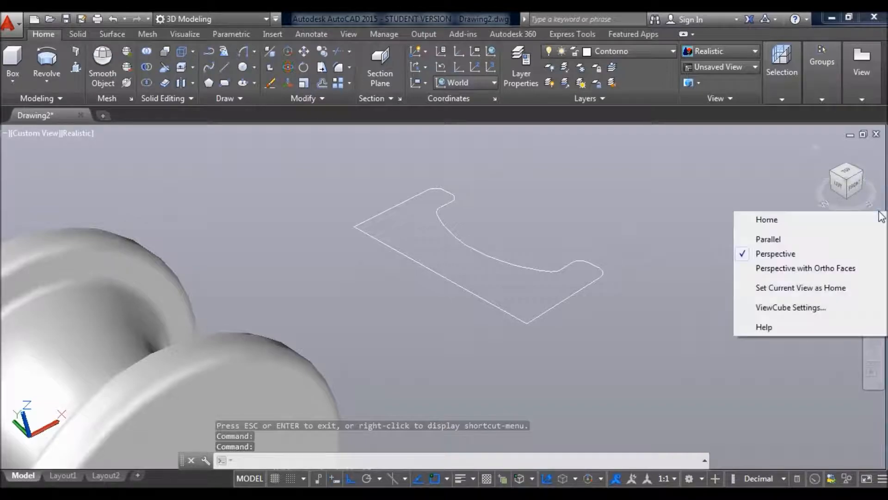
{"action": "left_click", "coordinate": [769, 239]}
{"action": "scroll", "coordinate": [531, 302], "scroll_direction": "up", "scroll_amount": 1}
{"action": "scroll", "coordinate": [505, 297], "scroll_direction": "down", "scroll_amount": 1}
{"action": "left_click", "coordinate": [541, 319]}
{"action": "scroll", "coordinate": [489, 334], "scroll_direction": "down", "scroll_amount": 2}
{"action": "key", "text": "Escape"}
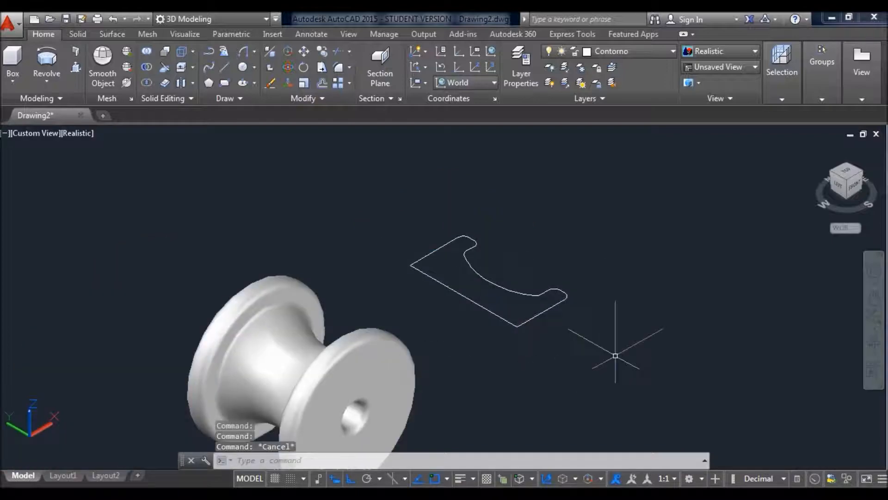
Revolve the remaining square-cornered profile 90° as a solid about its own long straight edge.
{"action": "left_click", "coordinate": [471, 266]}
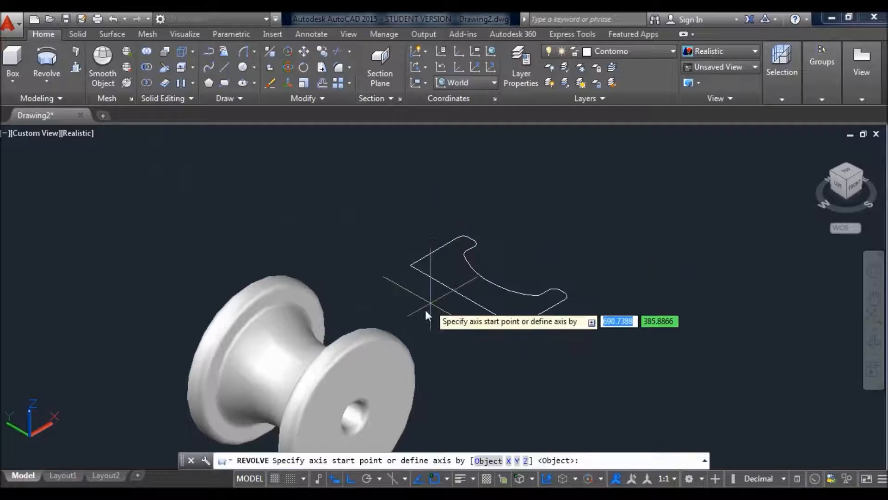
{"action": "left_click", "coordinate": [411, 265]}
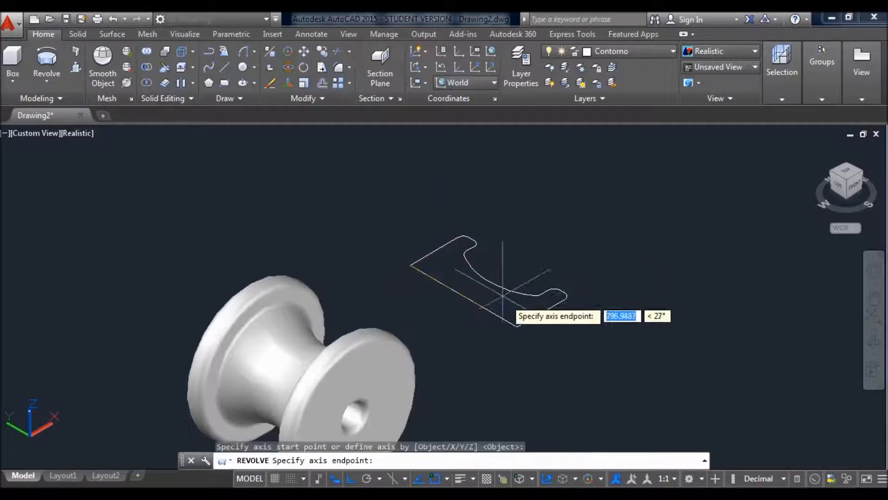
{"action": "left_click", "coordinate": [517, 324]}
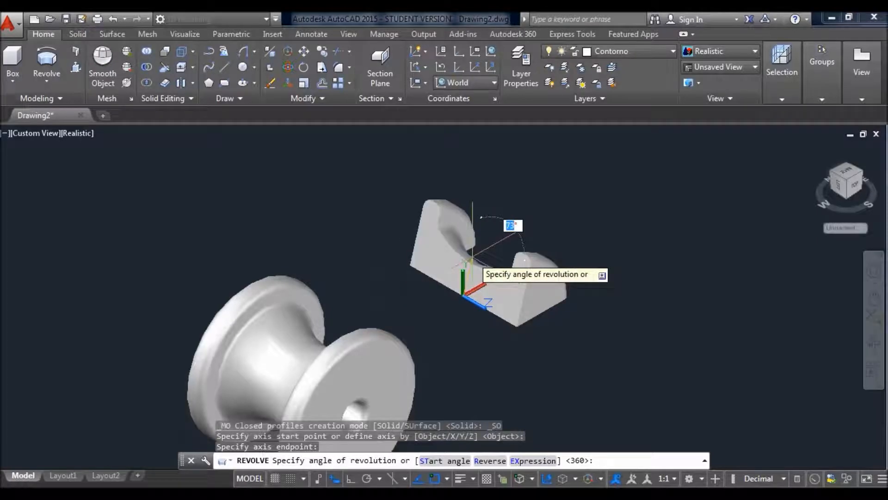
{"action": "key", "text": "Return"}
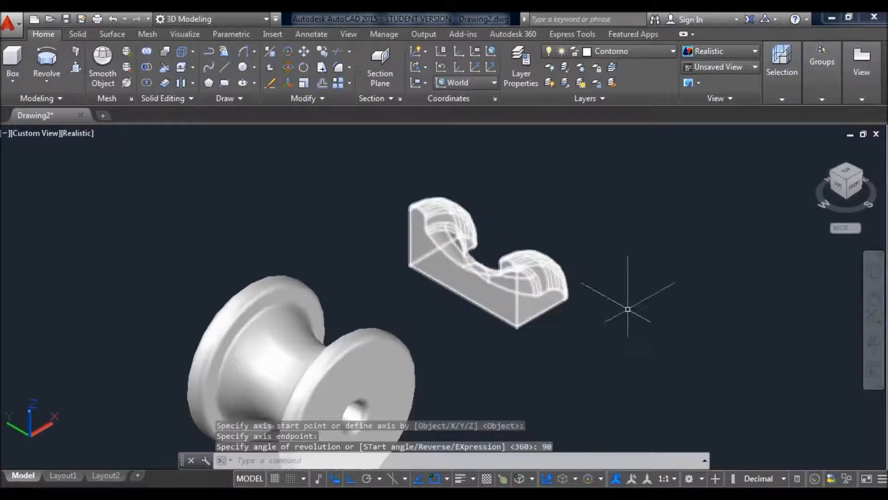
Stretch the quarter-revolved solid's angle grip to extend its revolution to about three quarters of a turn.
{"action": "left_click", "coordinate": [883, 347]}
{"action": "left_click_drag", "start_coordinate": [506, 313], "coordinate": [407, 324]}
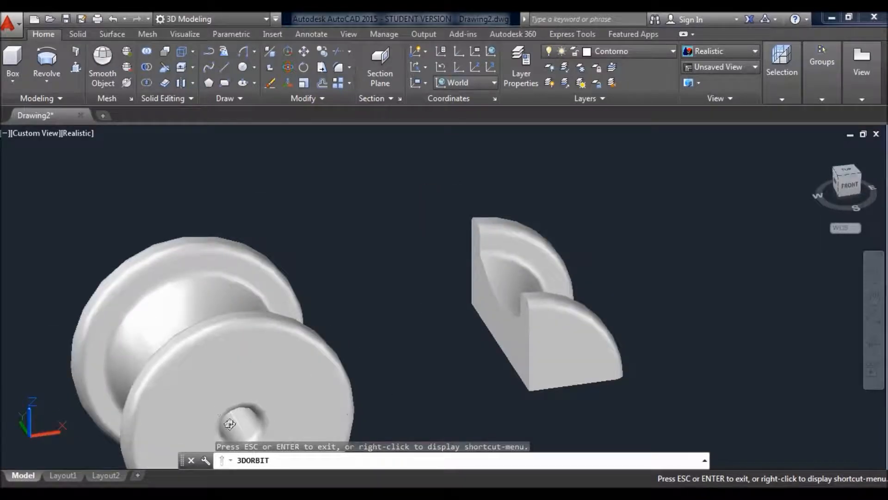
{"action": "left_click_drag", "start_coordinate": [549, 358], "coordinate": [511, 353]}
{"action": "scroll", "coordinate": [498, 321], "scroll_direction": "up", "scroll_amount": 3}
{"action": "left_click_drag", "start_coordinate": [532, 306], "coordinate": [495, 307]}
{"action": "key", "text": "Escape"}
{"action": "left_click", "coordinate": [535, 274]}
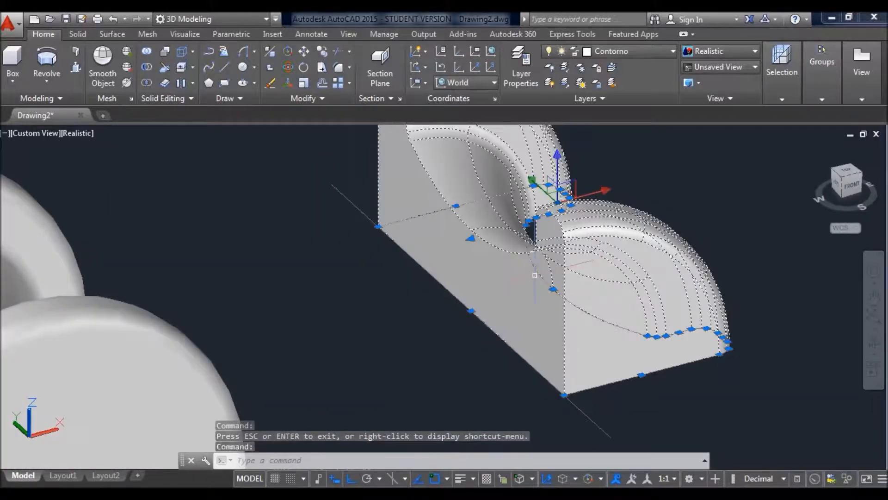
{"action": "left_click", "coordinate": [470, 238]}
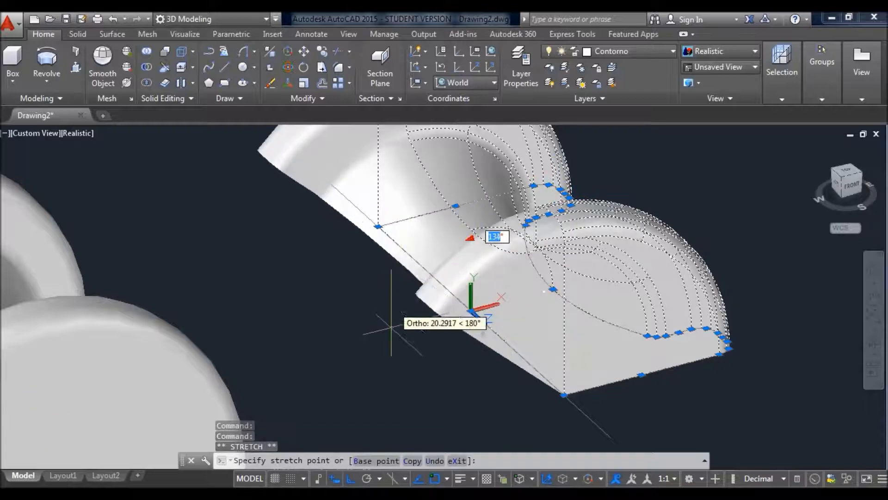
{"action": "left_click", "coordinate": [508, 405]}
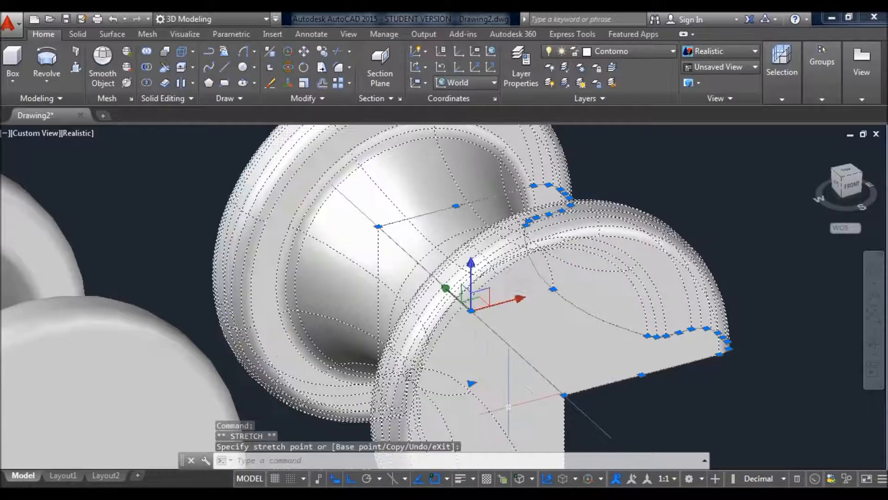
Stretch the three-quarter solid's angle grip round to the far corner of the open section, closing it into a full revolution.
{"action": "left_click", "coordinate": [874, 343]}
{"action": "left_click_drag", "start_coordinate": [664, 403], "coordinate": [575, 321]}
{"action": "key", "text": "Escape"}
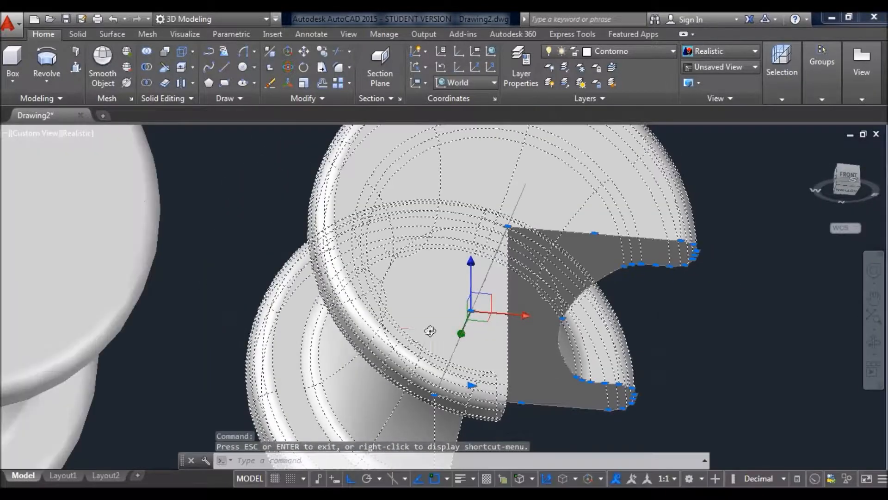
{"action": "left_click_drag", "start_coordinate": [447, 332], "coordinate": [516, 412]}
{"action": "middle_click_drag", "start_coordinate": [490, 356], "coordinate": [430, 213]}
{"action": "left_click", "coordinate": [426, 199]}
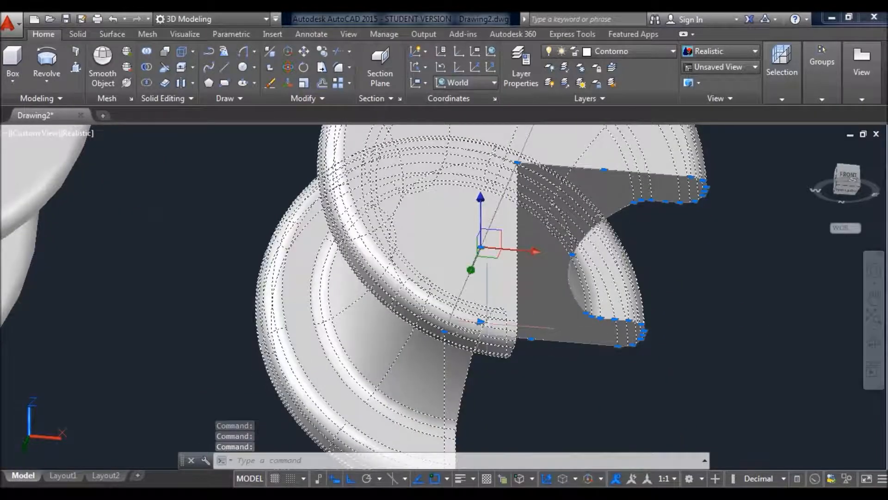
{"action": "left_click", "coordinate": [480, 322]}
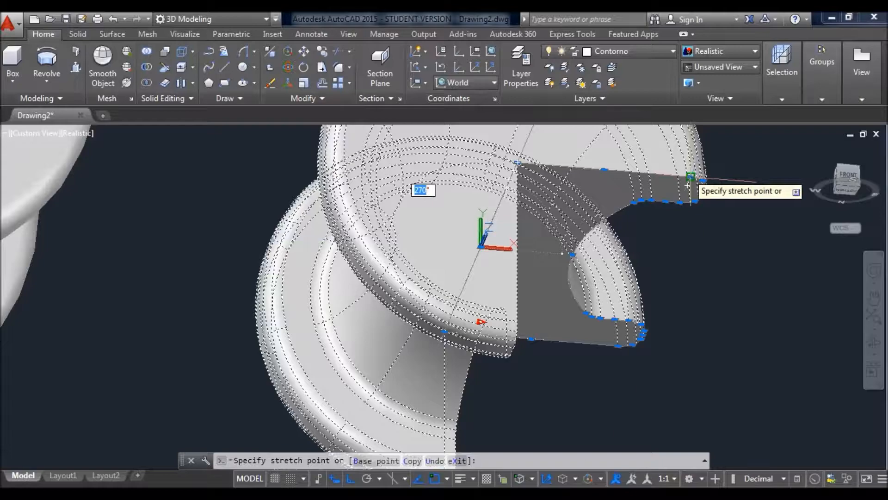
{"action": "left_click", "coordinate": [690, 176]}
{"action": "key", "text": "Escape"}
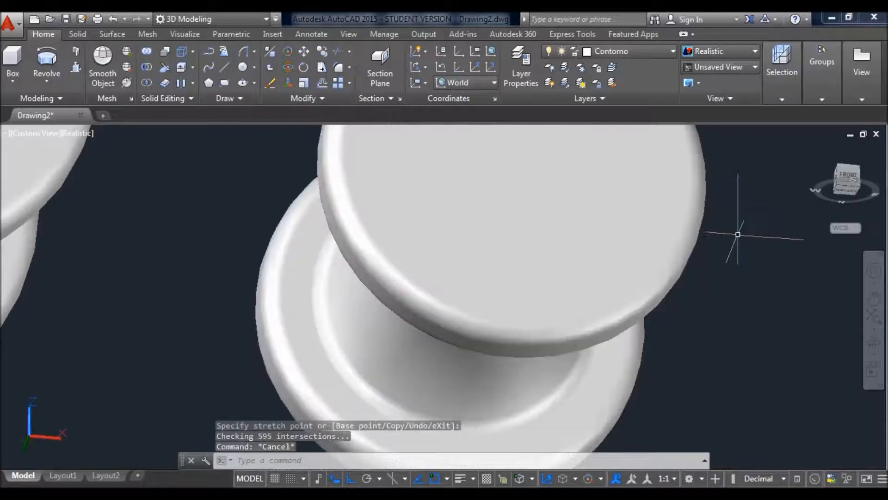
{"action": "key", "text": "Escape"}
Orbit around the two spool-shaped solids to compare their end faces and the centre of each from several angles.
{"action": "left_click", "coordinate": [874, 342]}
{"action": "left_click_drag", "start_coordinate": [541, 268], "coordinate": [443, 129]}
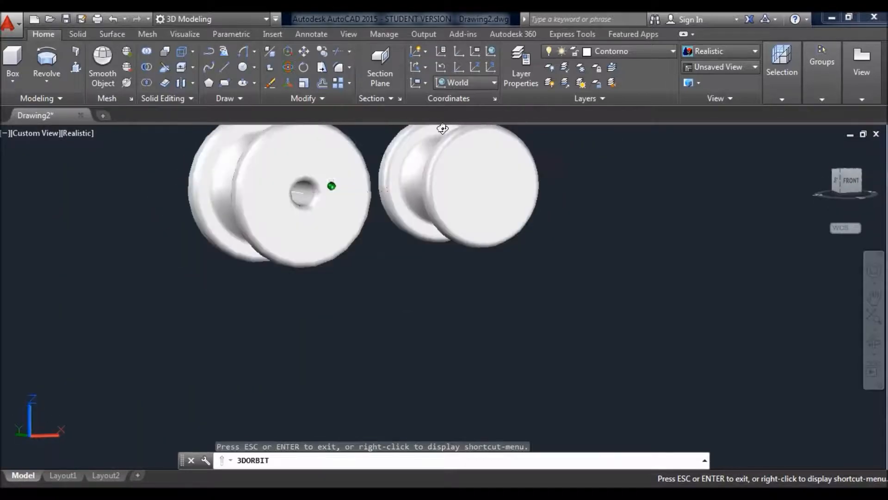
{"action": "scroll", "coordinate": [326, 190], "scroll_direction": "up", "scroll_amount": 2}
{"action": "left_click_drag", "start_coordinate": [298, 194], "coordinate": [271, 219]}
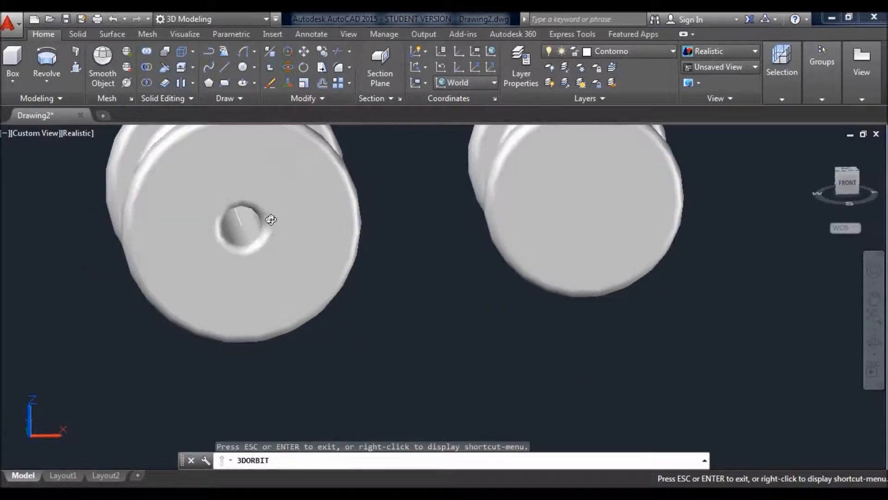
{"action": "scroll", "coordinate": [472, 243], "scroll_direction": "down", "scroll_amount": 3}
{"action": "key", "text": "Escape"}
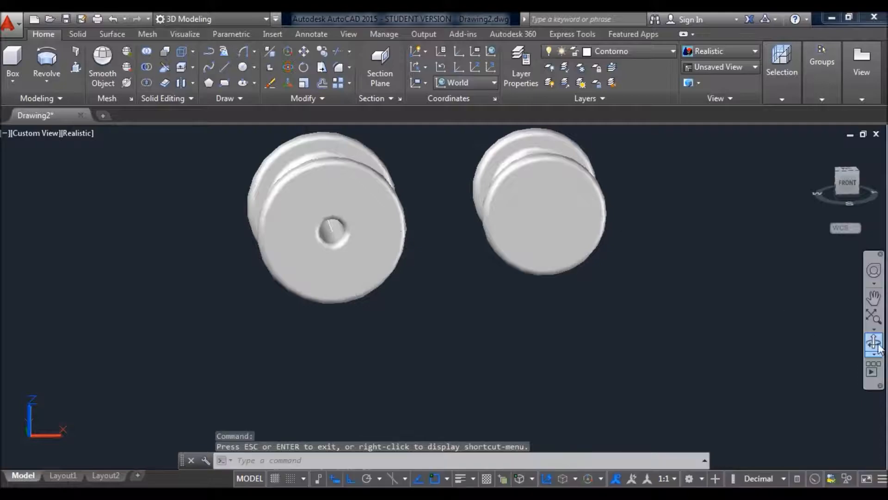
{"action": "key", "text": "Escape"}
{"action": "left_click", "coordinate": [703, 192]}
{"action": "key", "text": "Escape"}
{"action": "key", "text": "Escape"}
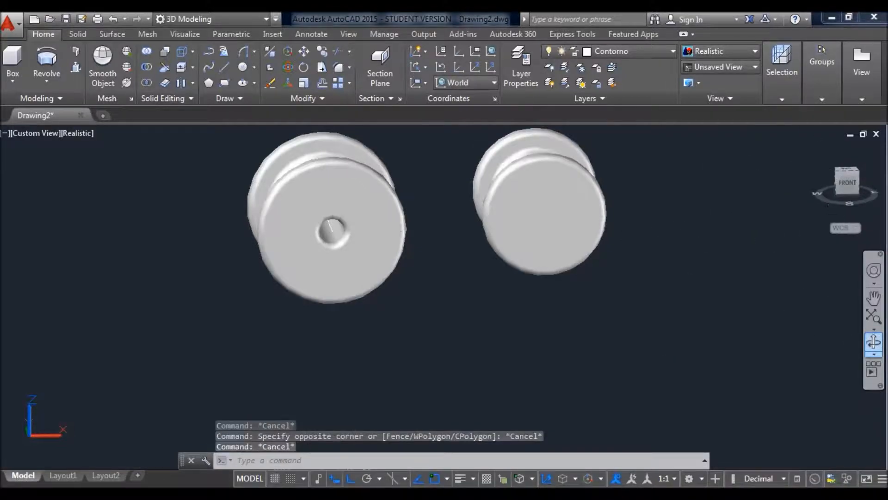
{"action": "left_click", "coordinate": [874, 343]}
{"action": "left_click_drag", "start_coordinate": [758, 311], "coordinate": [722, 324]}
{"action": "key", "text": "Escape"}
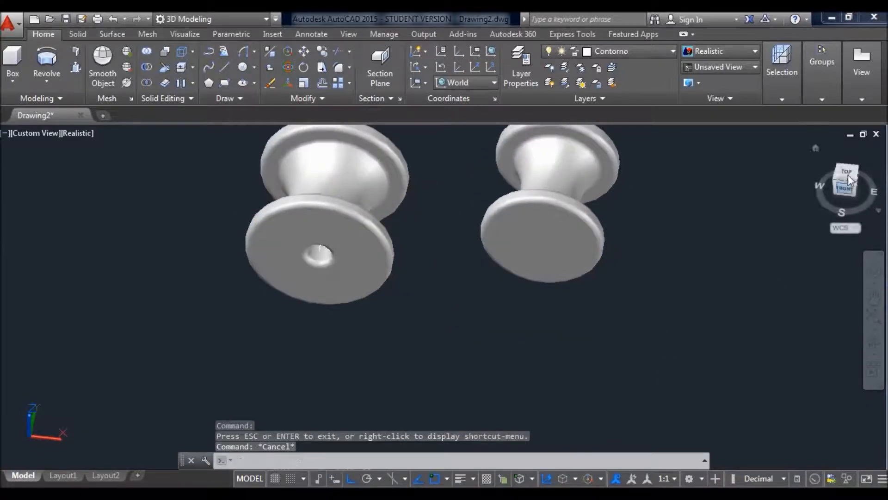
Examine both solids in the Front view, and set the view to SE Isometric with both in sight.
{"action": "left_click", "coordinate": [849, 175]}
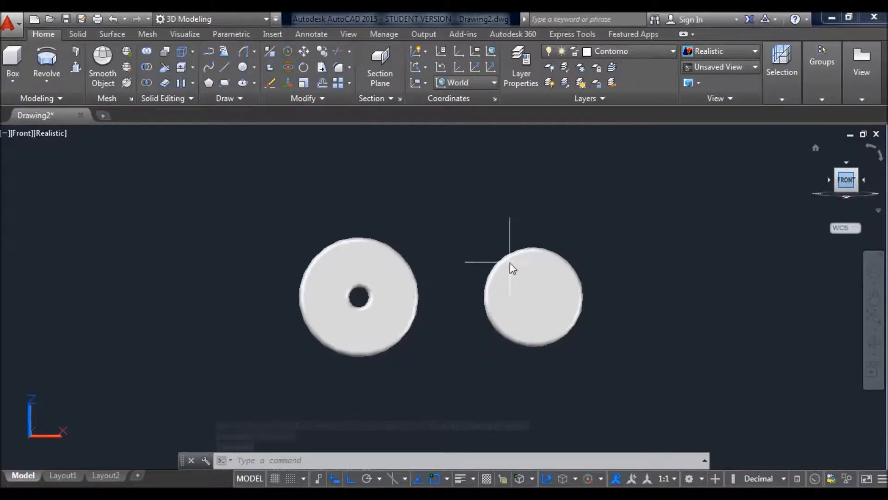
{"action": "scroll", "coordinate": [514, 222], "scroll_direction": "up", "scroll_amount": 3}
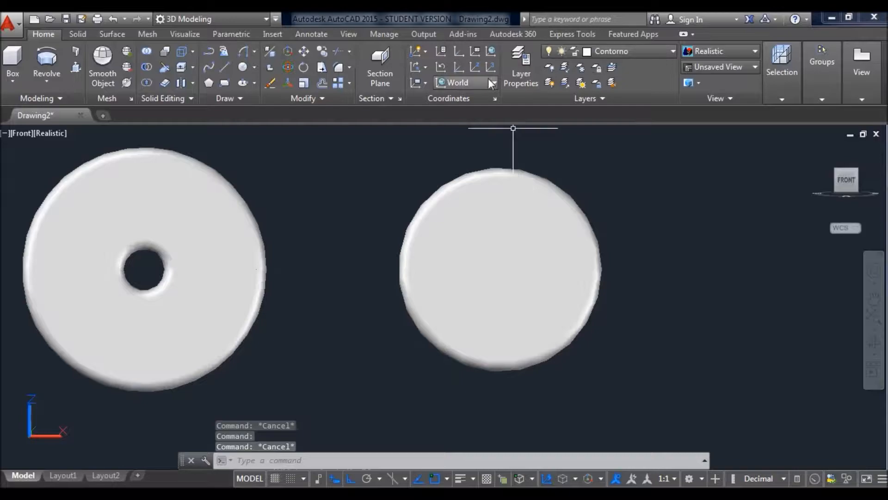
{"action": "left_click", "coordinate": [746, 68]}
{"action": "left_click", "coordinate": [721, 174]}
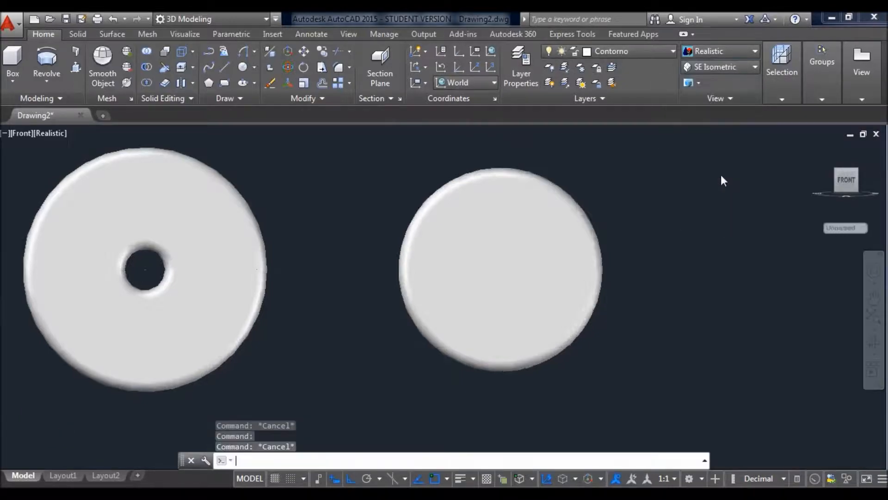
{"action": "scroll", "coordinate": [456, 356], "scroll_direction": "up", "scroll_amount": 2}
{"action": "scroll", "coordinate": [430, 344], "scroll_direction": "down", "scroll_amount": 2}
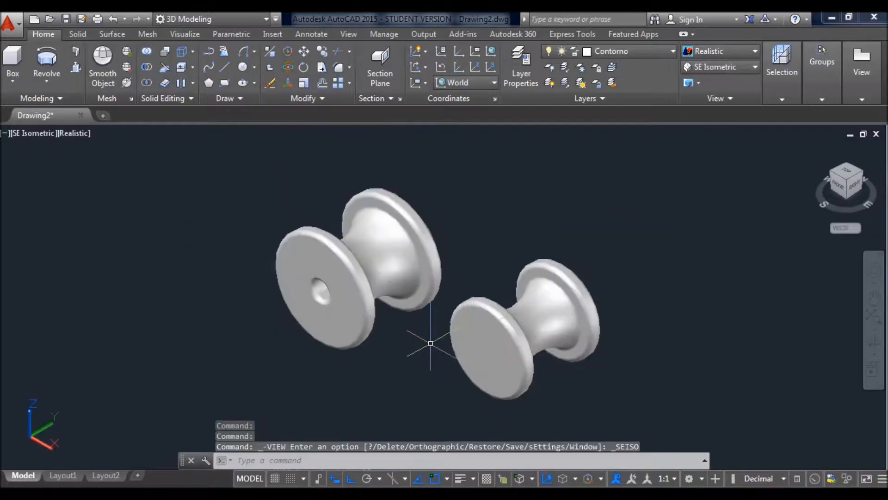